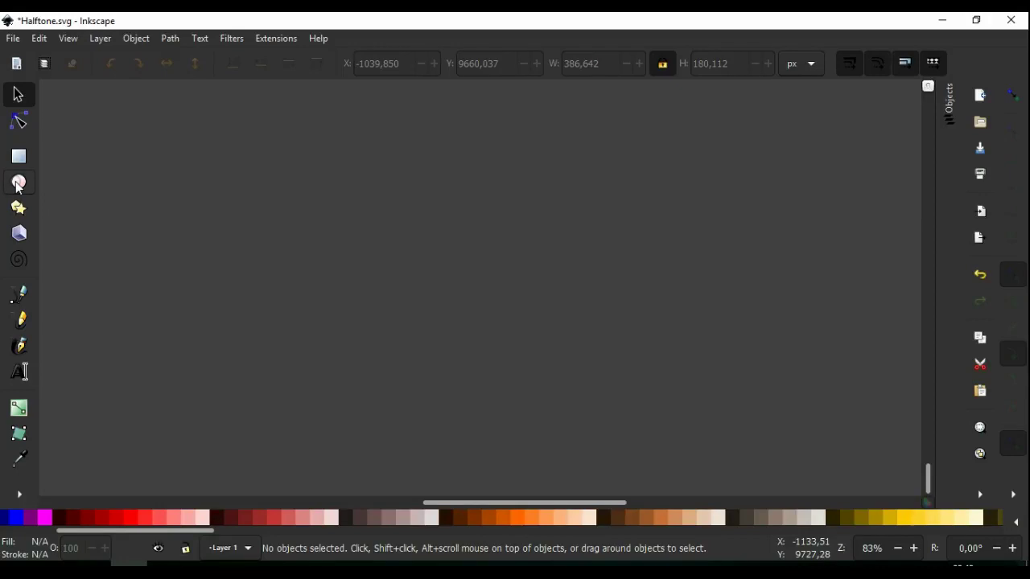
Step: Draw a small peach circle near the top-left with Ctrl held to keep it round
{"action": "left_click", "coordinate": [19, 183]}
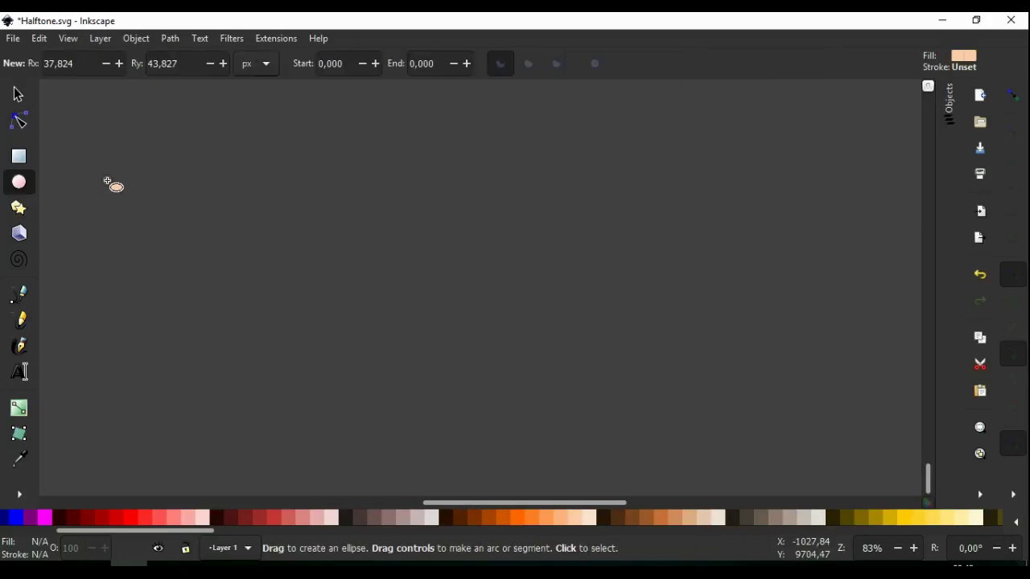
{"action": "key", "text": "ctrl"}
{"action": "left_click_drag", "start_coordinate": [96, 129], "coordinate": [110, 142]}
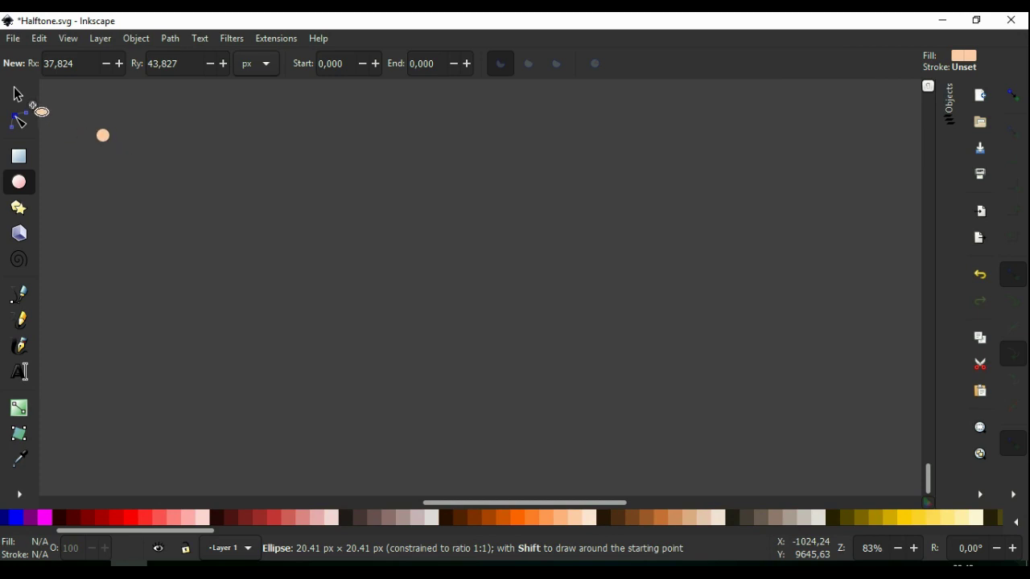
{"action": "left_click", "coordinate": [19, 95]}
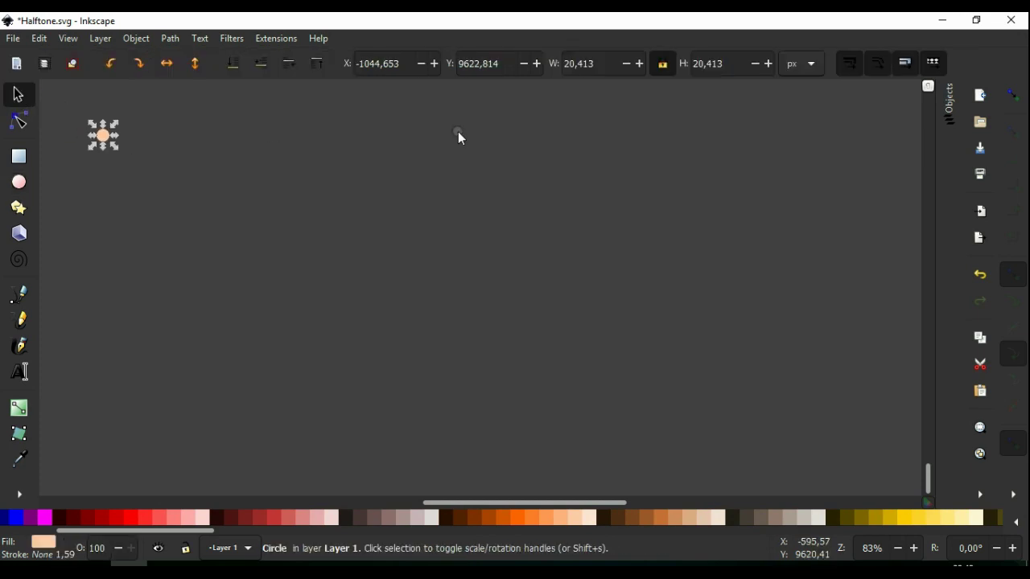
Step: Shrink the circle to a height of 10 px
{"action": "left_click", "coordinate": [710, 60]}
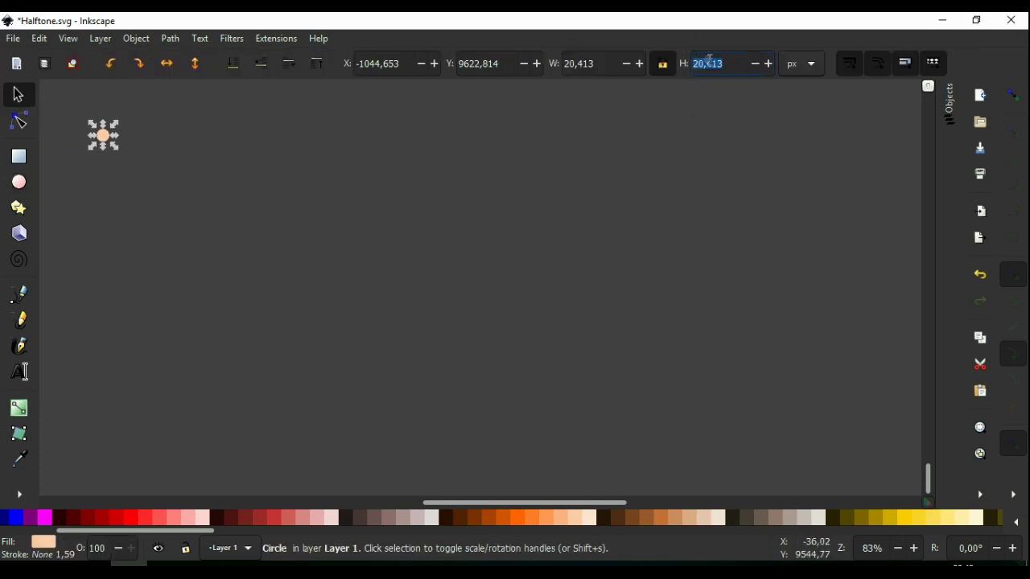
{"action": "key", "text": "BackSpace"}
{"action": "type", "text": "0"}
{"action": "key", "text": "Return"}
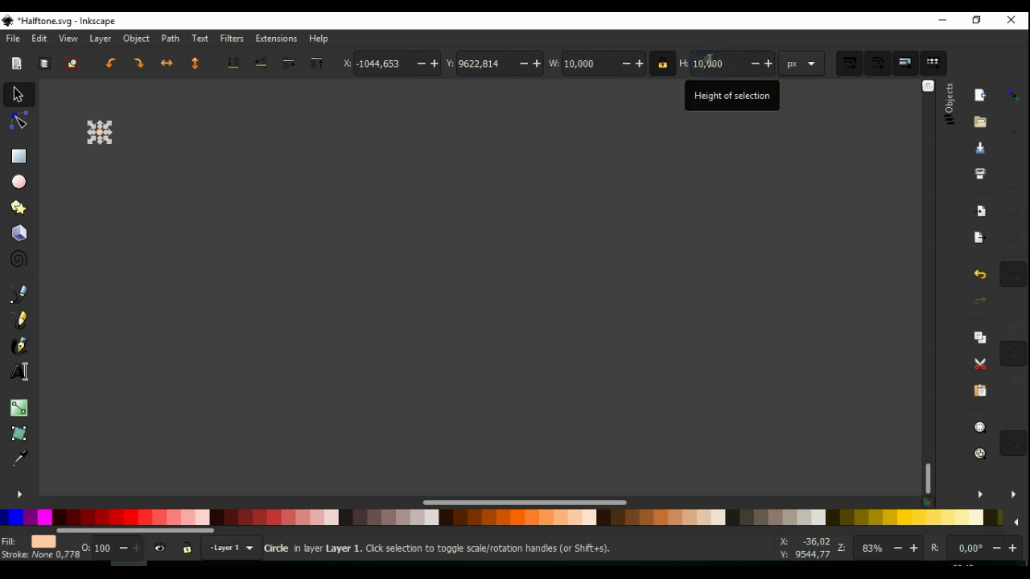
Step: Convert the circle into a path and reselect the small dot
{"action": "left_click", "coordinate": [172, 39]}
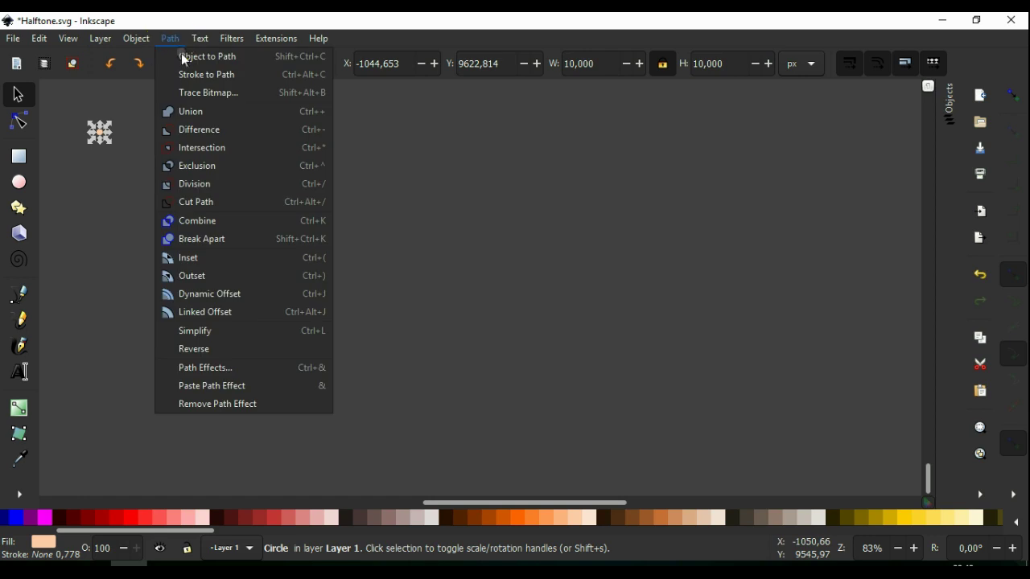
{"action": "left_click", "coordinate": [249, 55]}
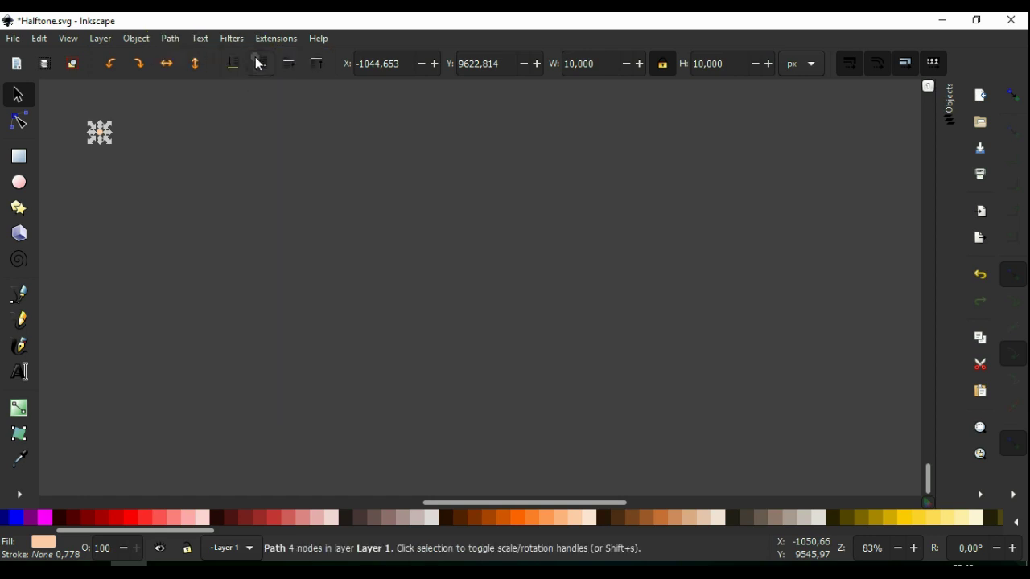
{"action": "left_click", "coordinate": [16, 95]}
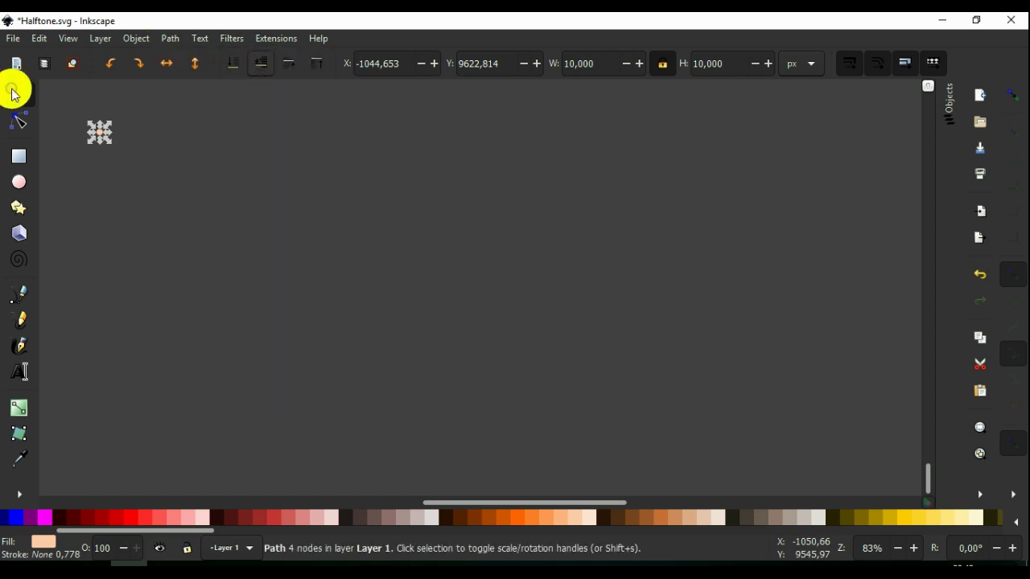
{"action": "left_click", "coordinate": [164, 143]}
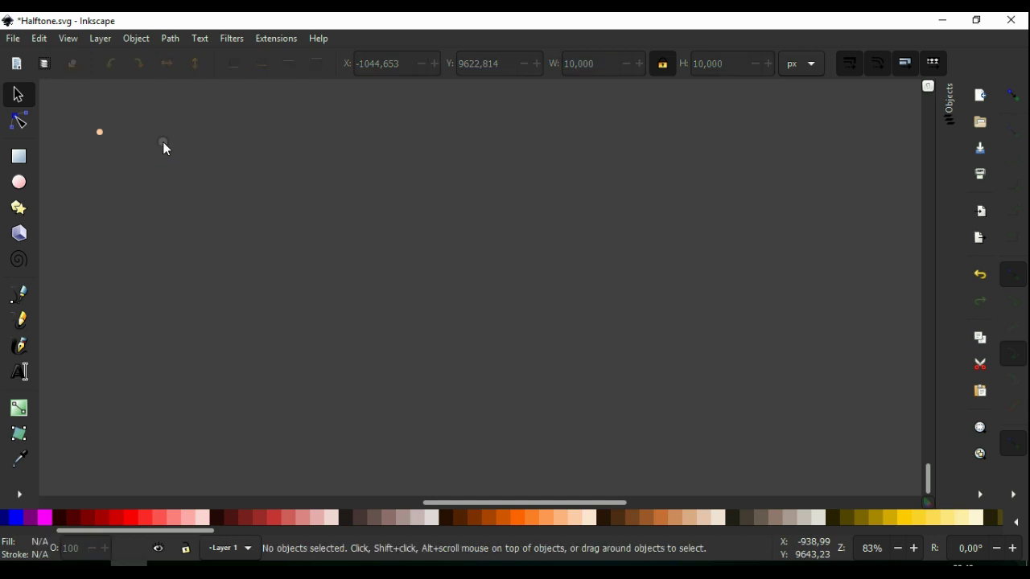
{"action": "left_click", "coordinate": [100, 135]}
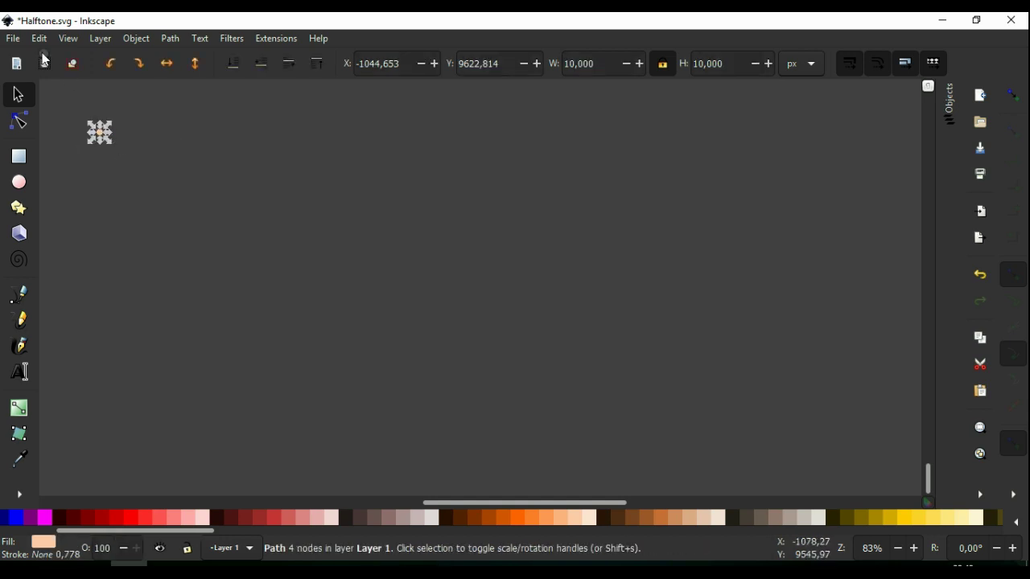
{"action": "left_click", "coordinate": [40, 40]}
{"action": "mouse_move", "coordinate": [133, 259]}
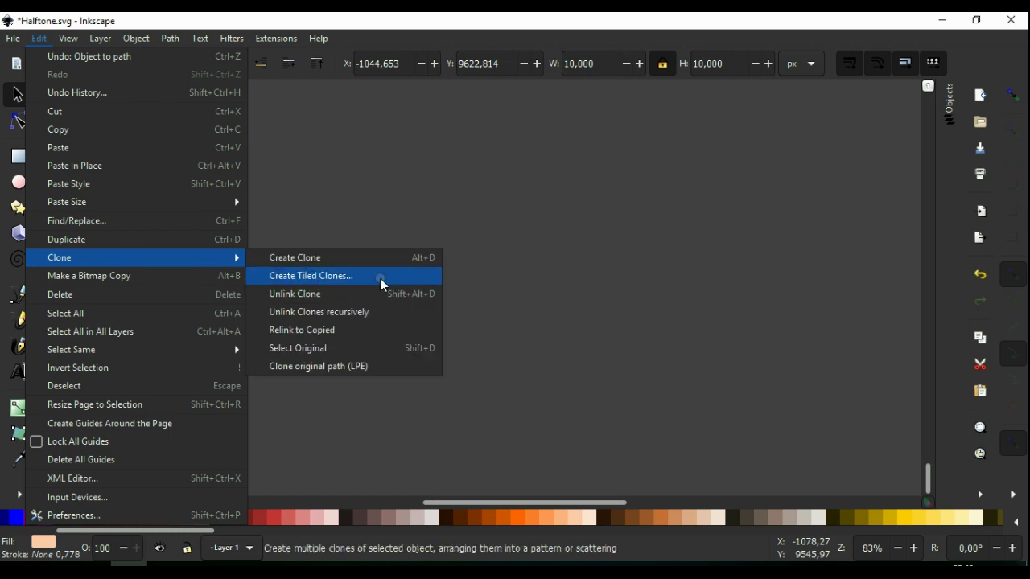
Step: Bring up the tiled clones settings and keep the simple P1 translation symmetry
{"action": "left_click", "coordinate": [381, 278]}
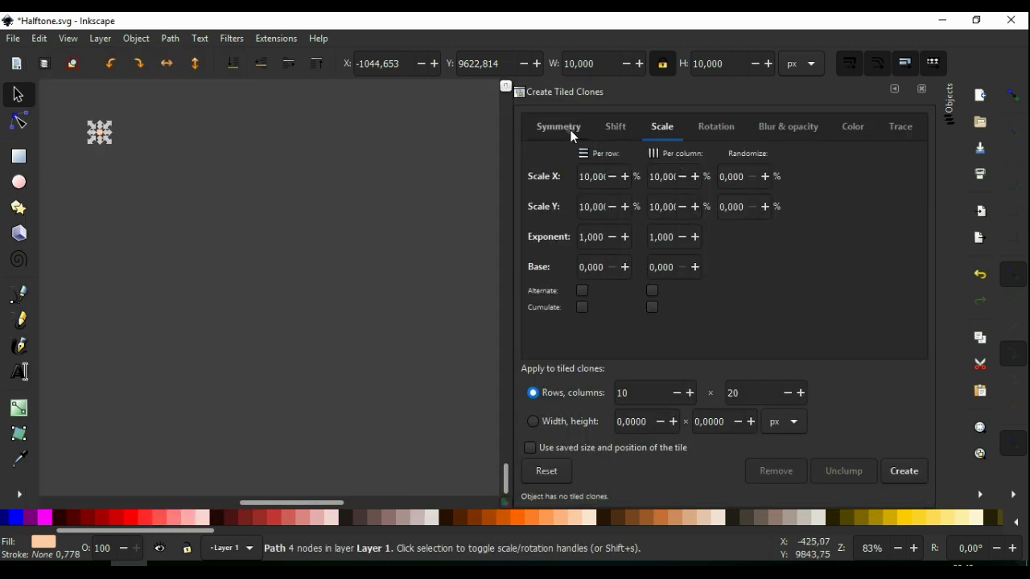
{"action": "left_click", "coordinate": [568, 129]}
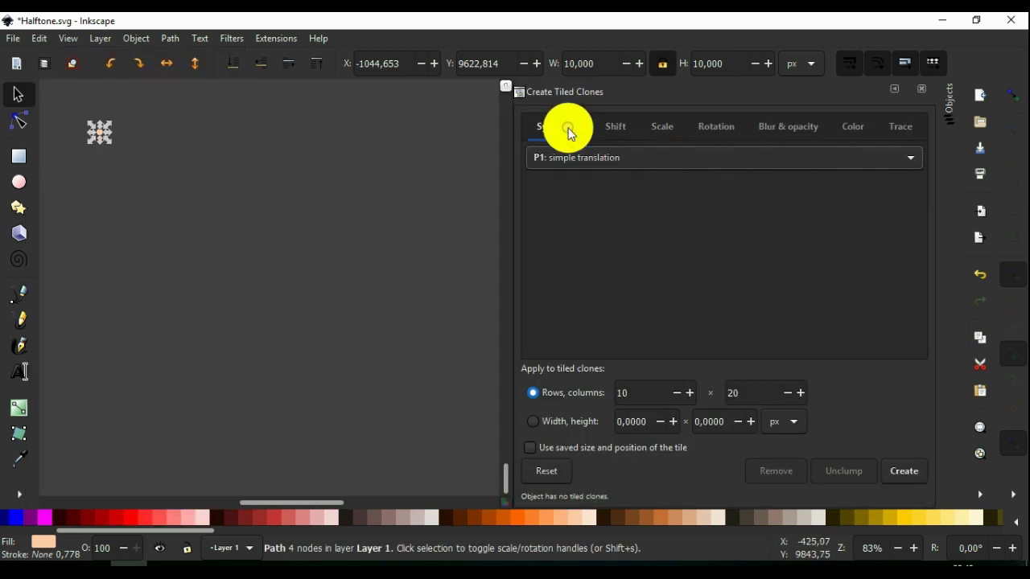
{"action": "left_click", "coordinate": [698, 164]}
{"action": "left_click", "coordinate": [699, 163]}
Step: Set the shifts to 300% spacing and the grid to 10 rows by 20 columns
{"action": "left_click", "coordinate": [617, 127]}
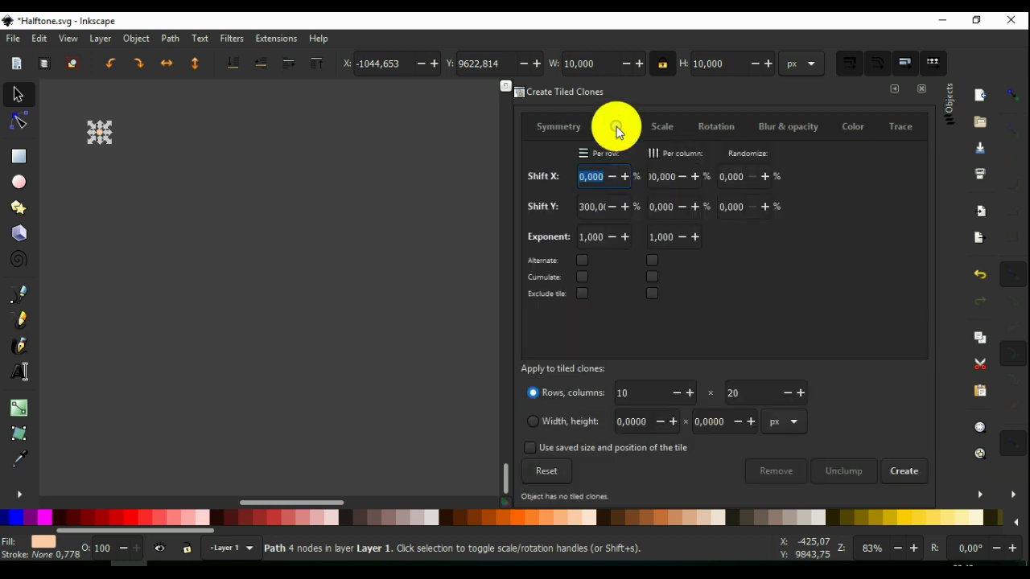
{"action": "left_click", "coordinate": [602, 178]}
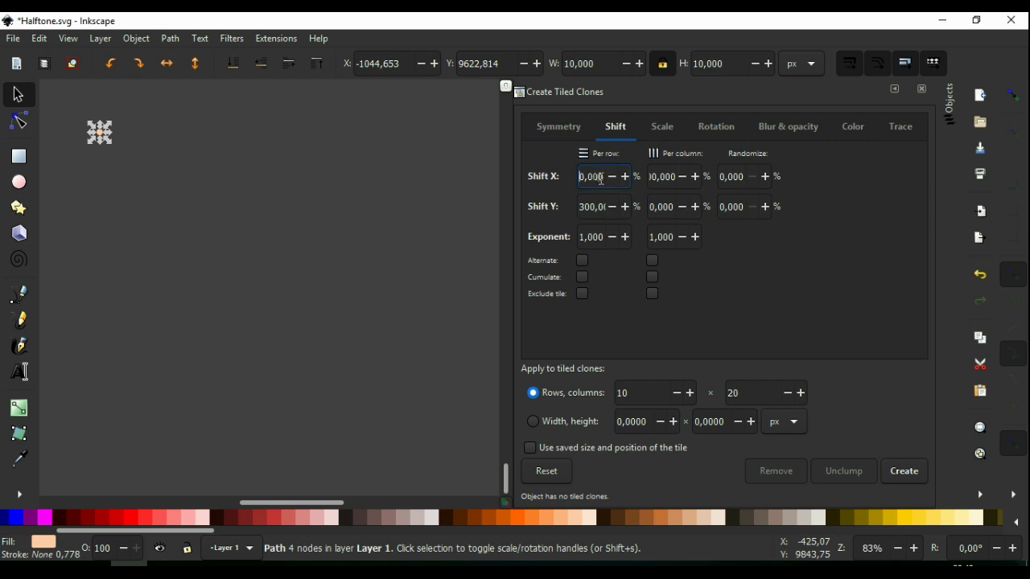
{"action": "left_click", "coordinate": [605, 209]}
{"action": "left_click", "coordinate": [676, 178]}
{"action": "type", "text": "300"}
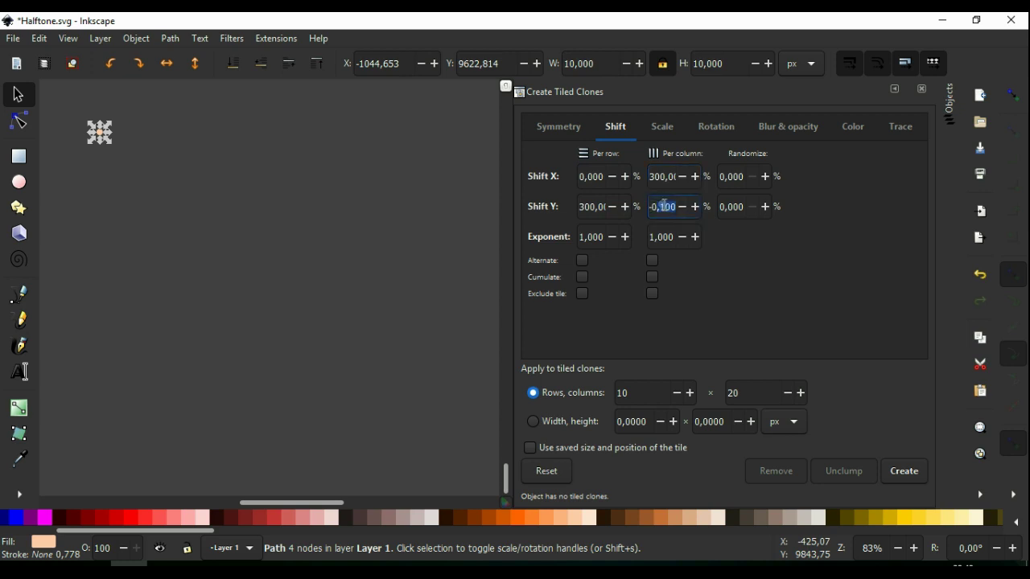
{"action": "left_click", "coordinate": [663, 205]}
{"action": "key", "text": "BackSpace"}
{"action": "type", "text": "0"}
{"action": "key", "text": "Return"}
{"action": "left_click", "coordinate": [644, 397]}
{"action": "left_click", "coordinate": [753, 398]}
Step: Set per-row and per-column scaling to 10% and create the 200 tiled clone dots
{"action": "left_click", "coordinate": [664, 127]}
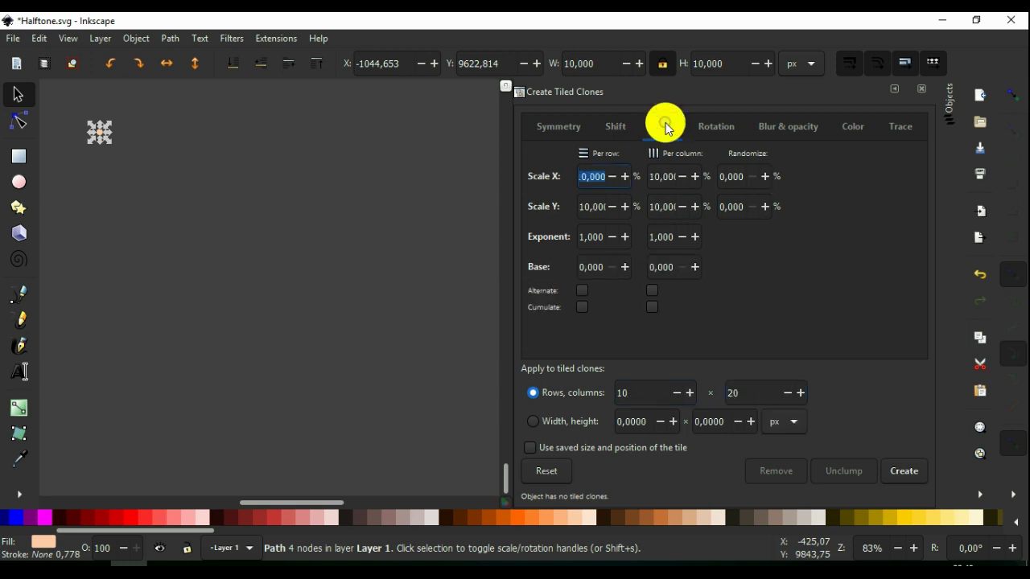
{"action": "left_click", "coordinate": [600, 178]}
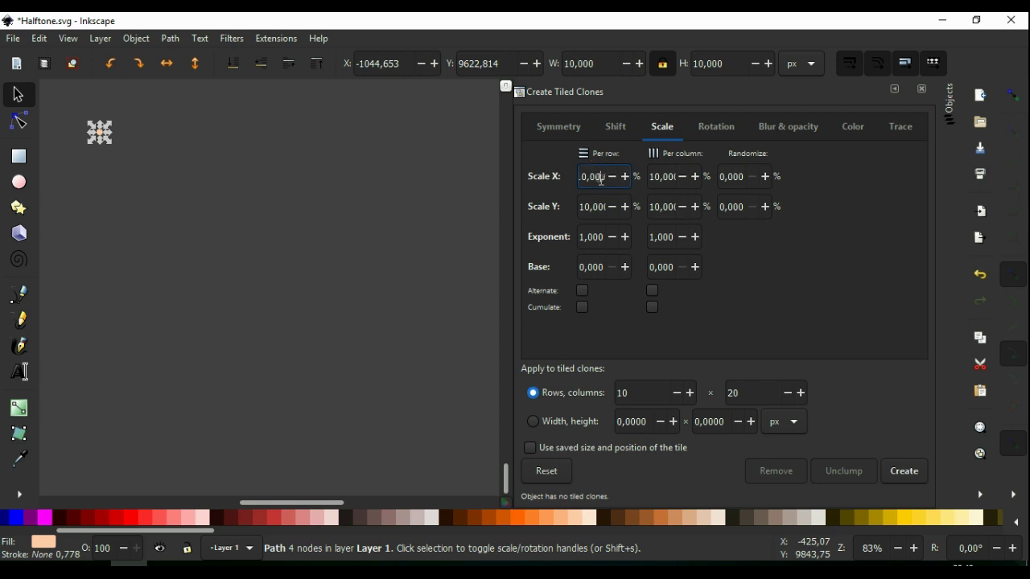
{"action": "key", "text": "Left"}
{"action": "type", "text": "1"}
{"action": "left_click", "coordinate": [668, 176]}
{"action": "left_click", "coordinate": [672, 208]}
{"action": "left_click", "coordinate": [909, 471]}
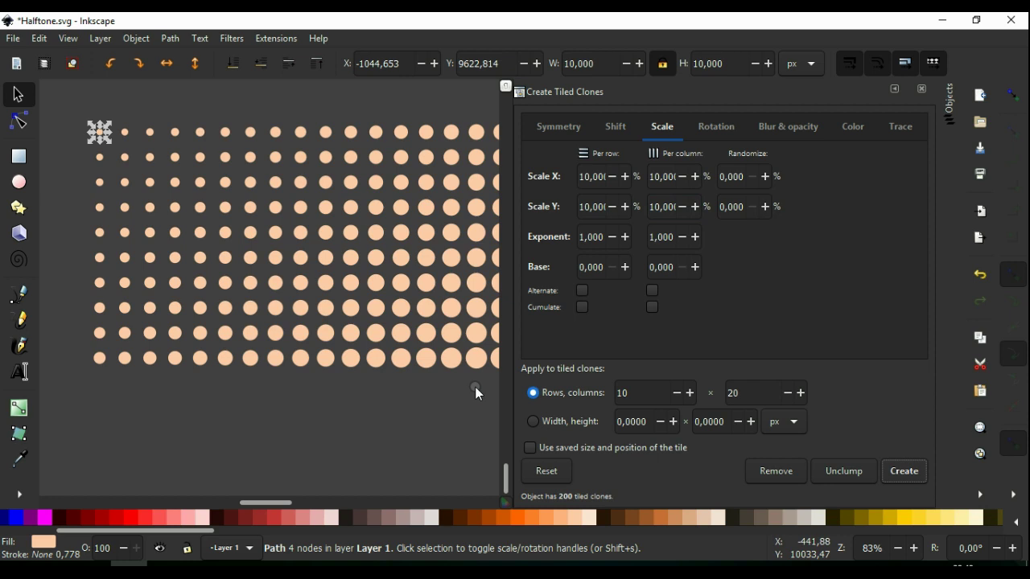
{"action": "left_click", "coordinate": [896, 93]}
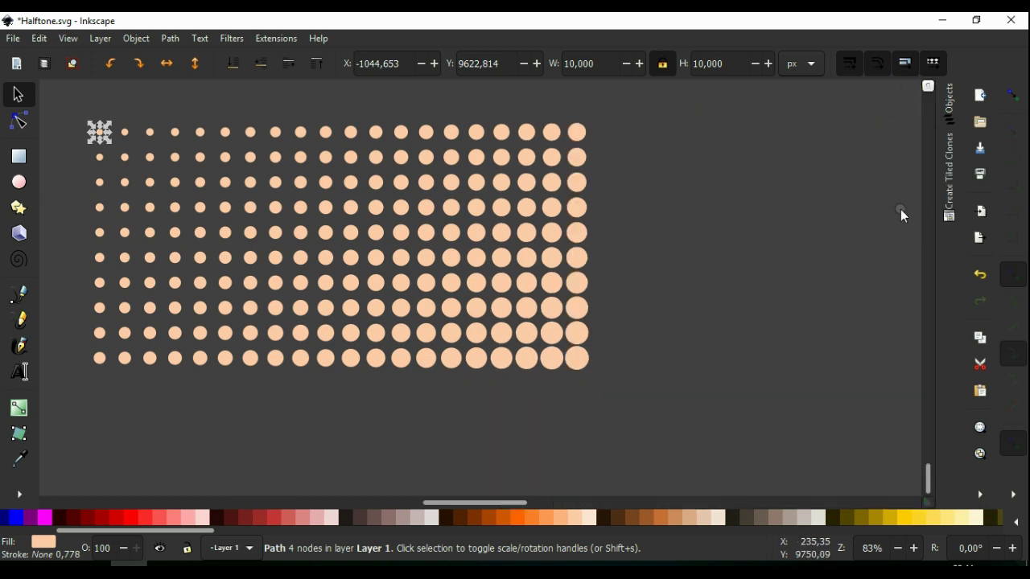
Step: Delete the original source dot in the Objects panel, then rubber-band select all 200 dots
{"action": "left_click", "coordinate": [950, 98]}
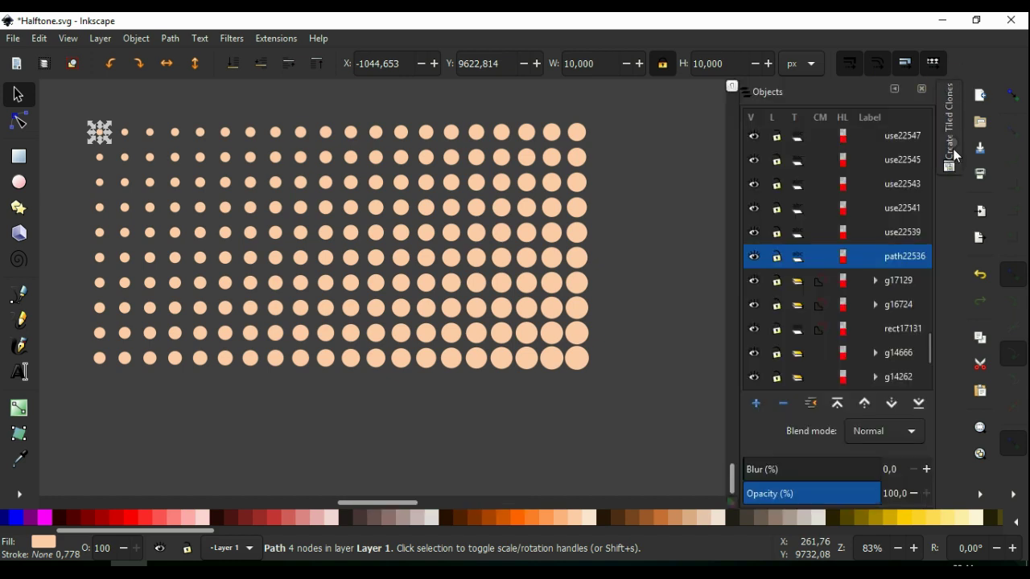
{"action": "left_click", "coordinate": [785, 403]}
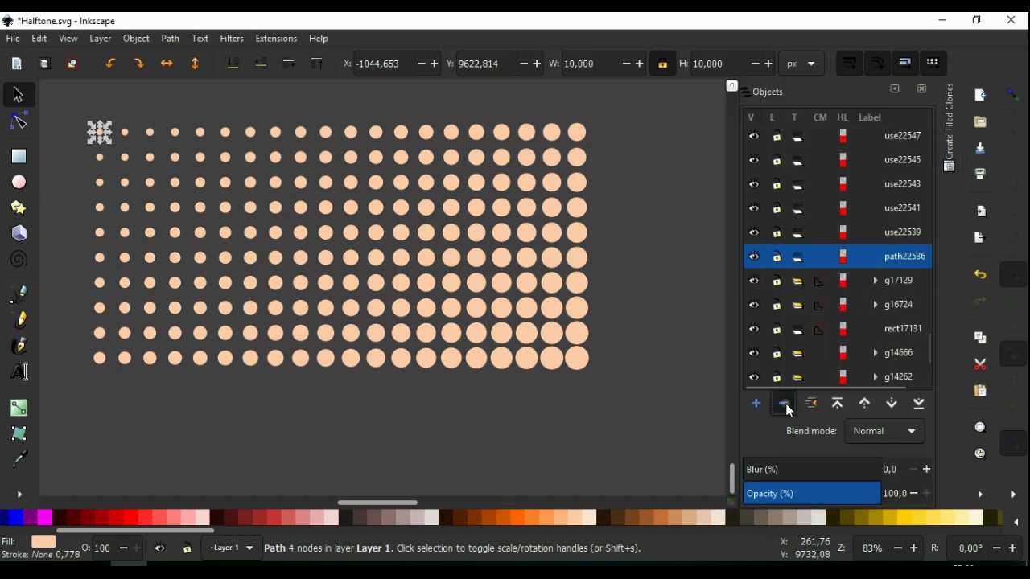
{"action": "left_click", "coordinate": [894, 89]}
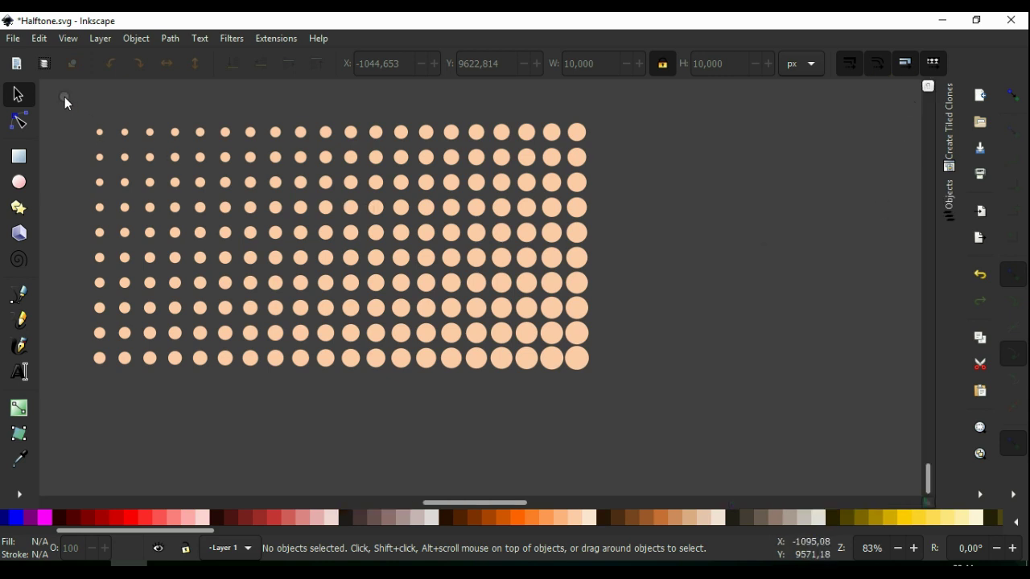
{"action": "left_click", "coordinate": [100, 159]}
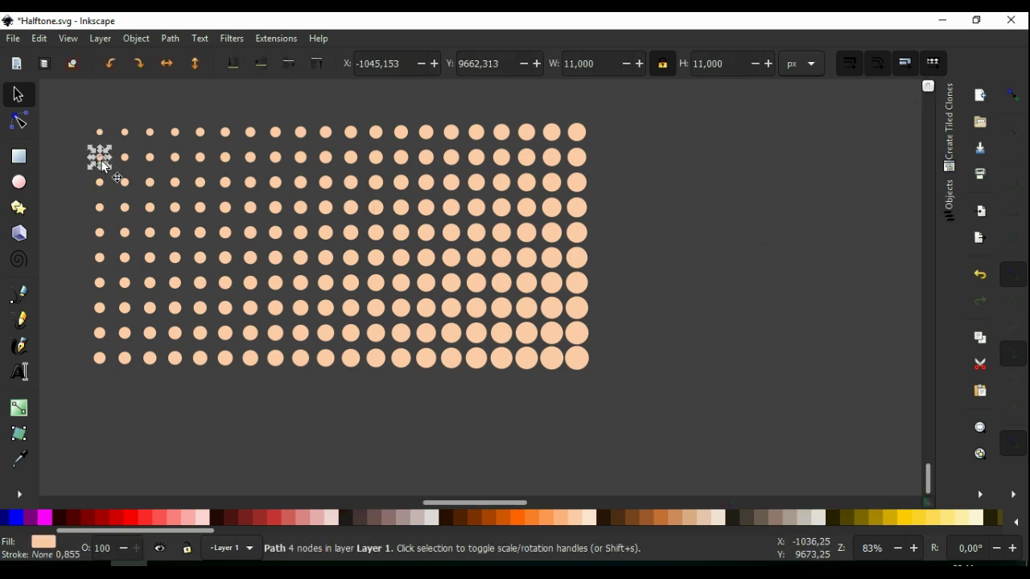
{"action": "left_click", "coordinate": [73, 104]}
{"action": "mouse_move", "coordinate": [61, 98]}
{"action": "left_mouse_down"}
{"action": "mouse_move", "coordinate": [341, 326]}
{"action": "mouse_move", "coordinate": [626, 396]}
{"action": "left_mouse_up"}
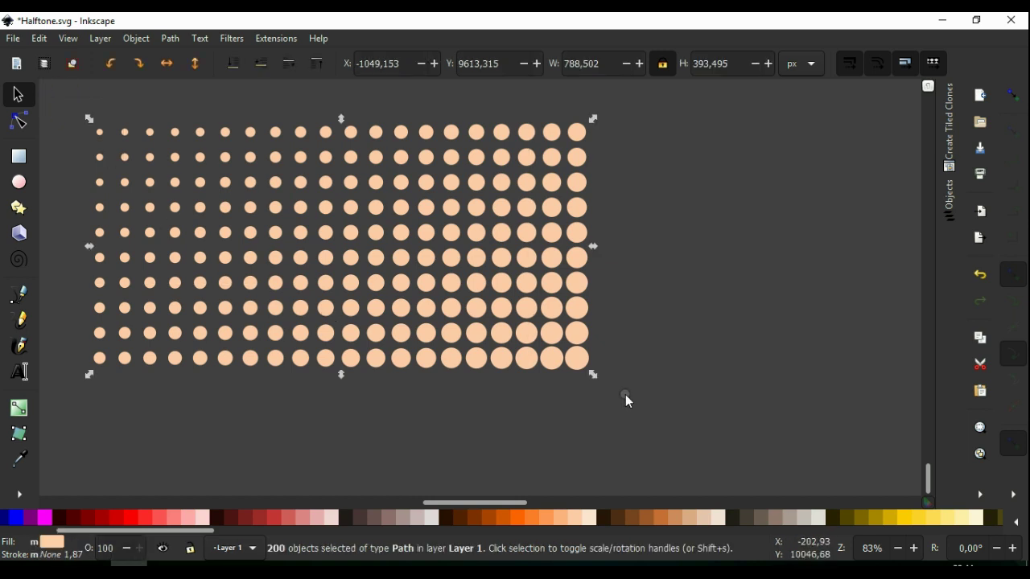
Step: Group the 200 dots and duplicate the resulting group
{"action": "left_click", "coordinate": [138, 39]}
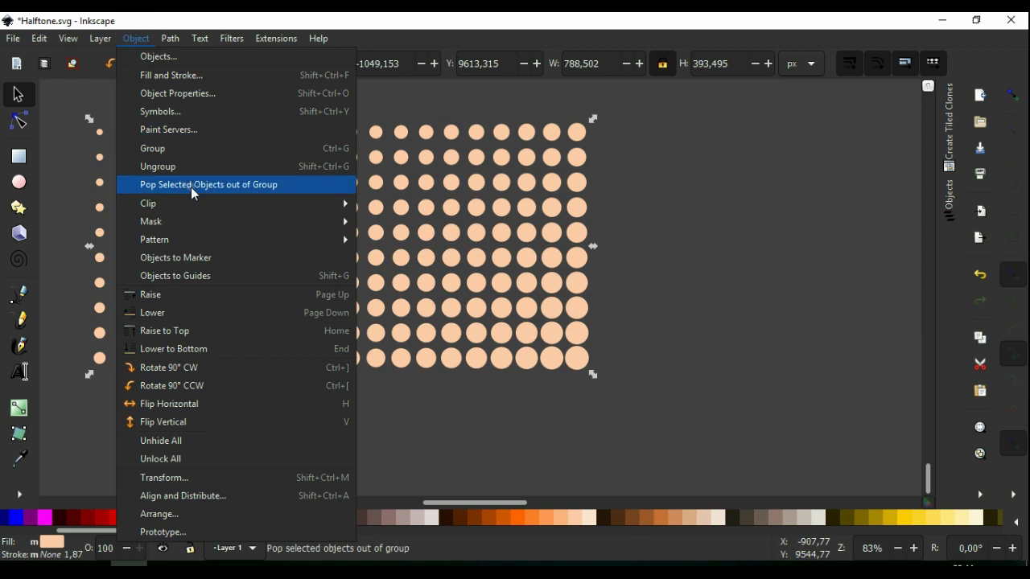
{"action": "left_click", "coordinate": [247, 146]}
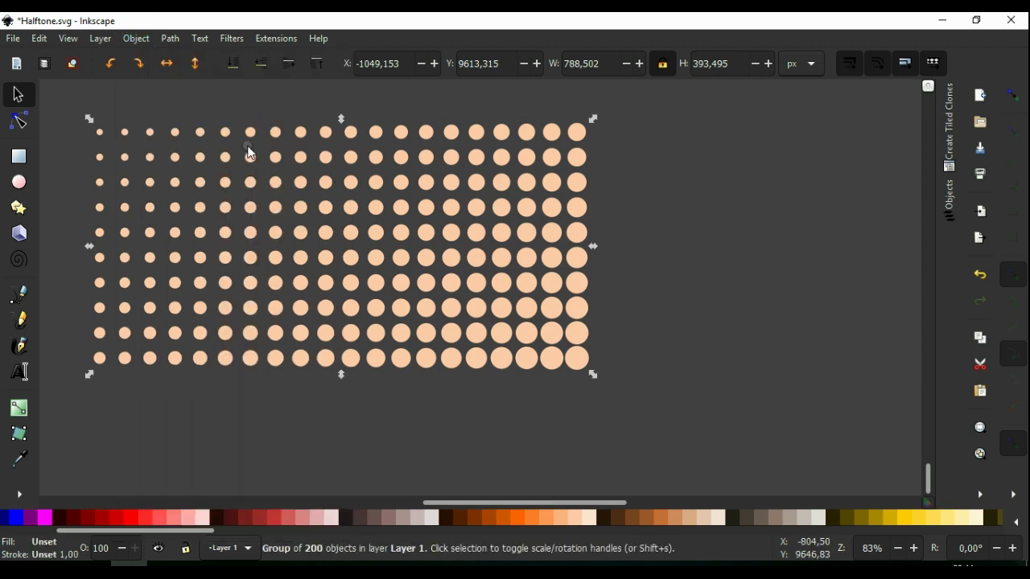
{"action": "left_click", "coordinate": [40, 38]}
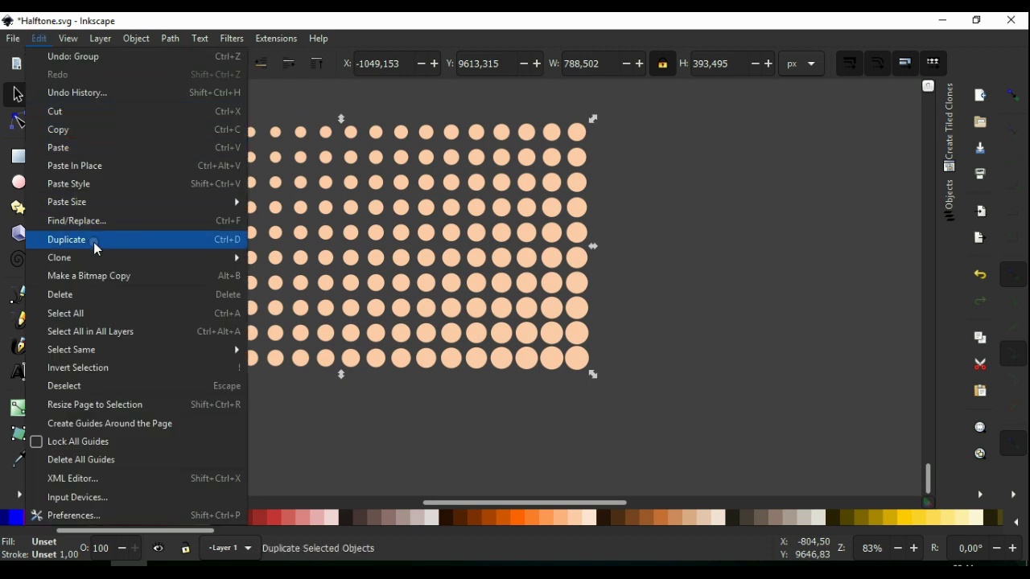
{"action": "left_click", "coordinate": [152, 239]}
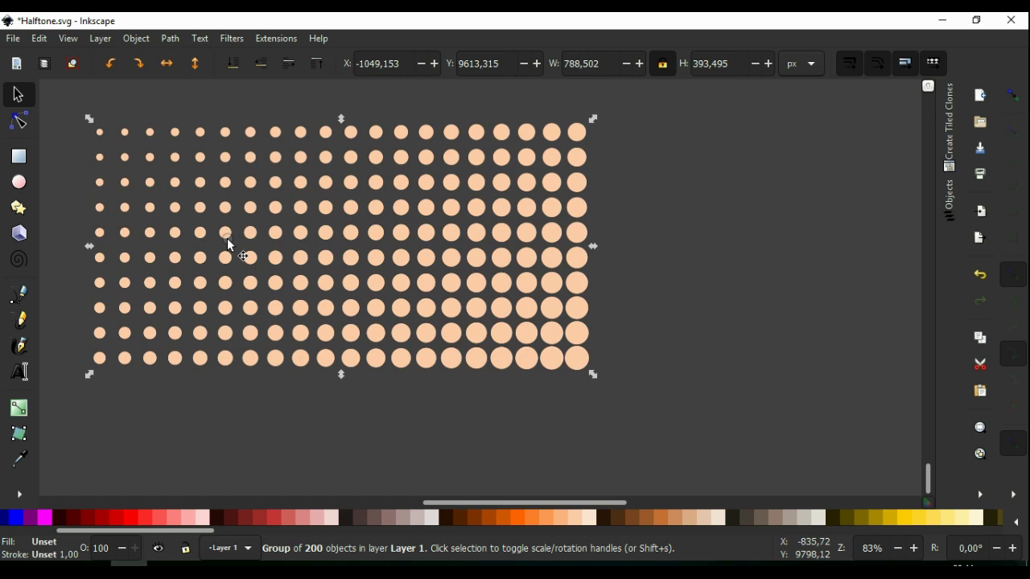
Step: Nudge the duplicate dot grid right and down until its dots interleave with the original's
{"action": "key", "text": "Right"}
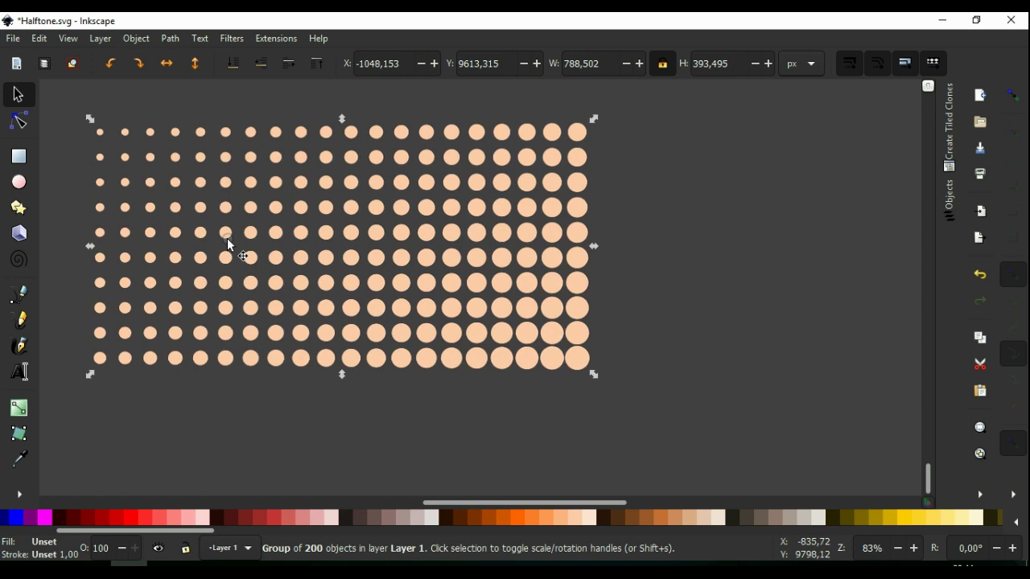
{"action": "key", "text": "Right"}
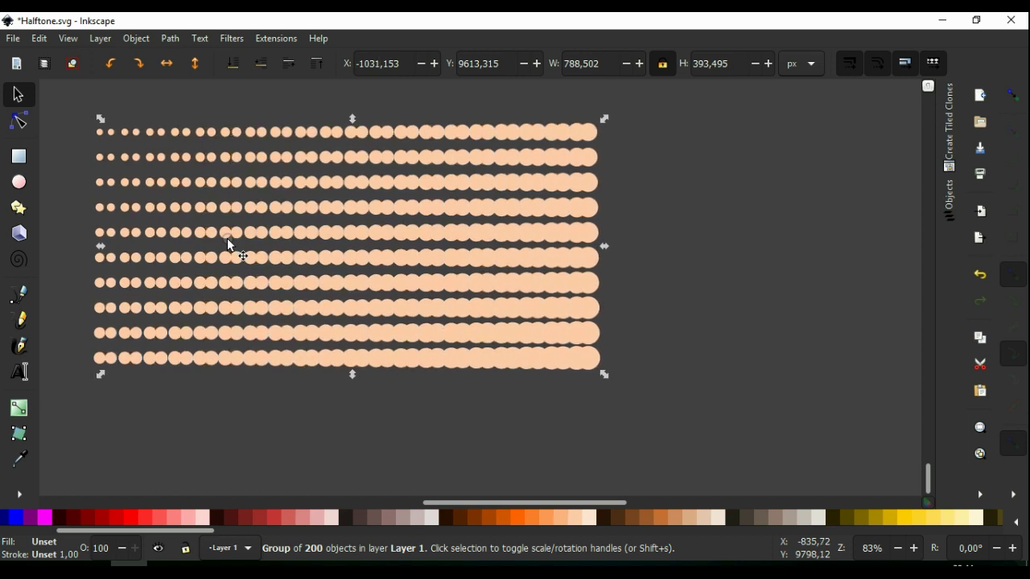
{"action": "key", "text": "Left"}
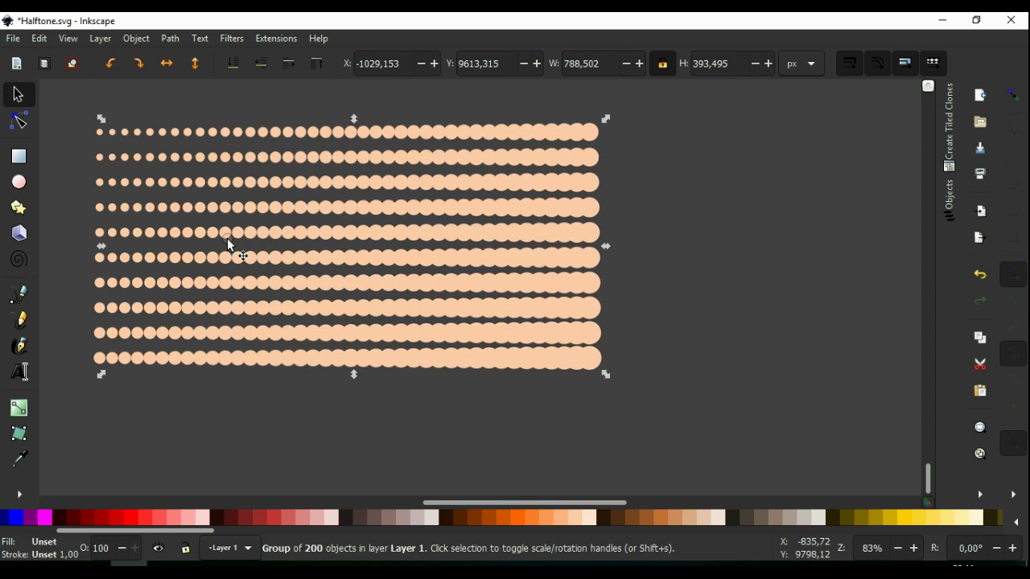
{"action": "key", "text": "Down"}
{"action": "key", "text": "Down"}
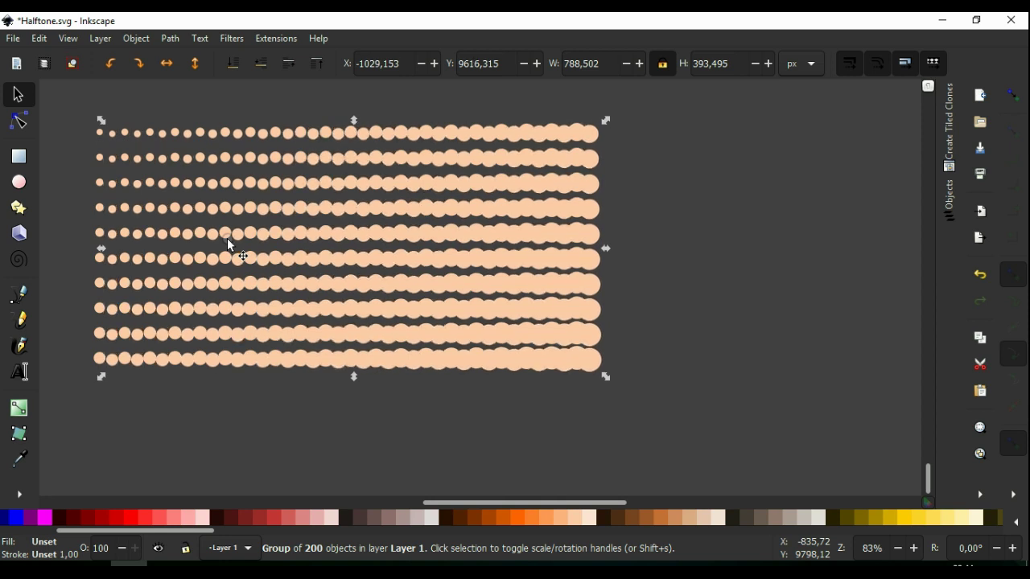
{"action": "key", "text": "Down"}
{"action": "key", "text": "Down"}
{"action": "key", "text": "Down"}
{"action": "key", "text": "Down"}
{"action": "key", "text": "Down"}
{"action": "key", "text": "Down"}
{"action": "key", "text": "Down"}
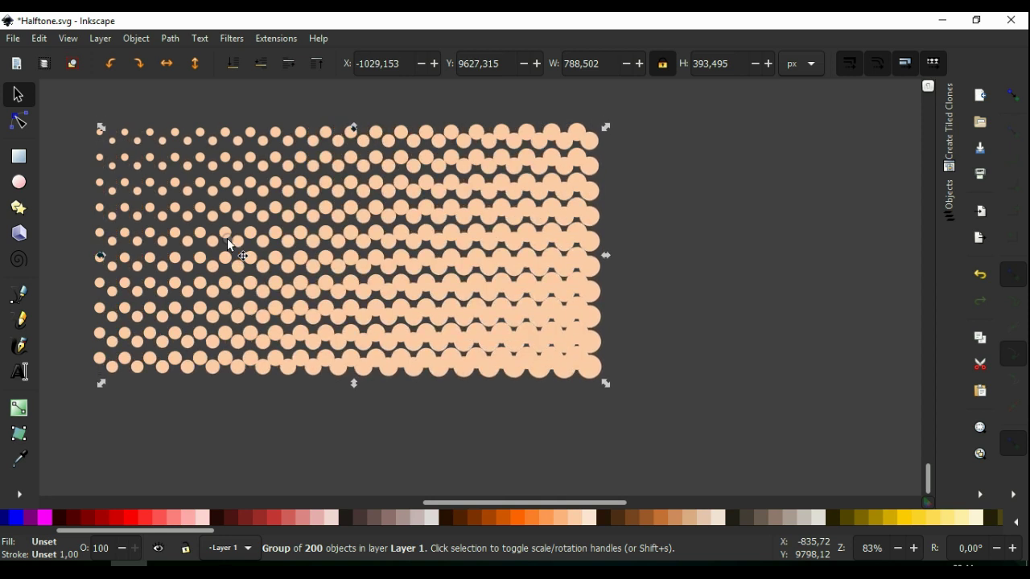
{"action": "key", "text": "Down"}
{"action": "key", "text": "Down"}
{"action": "key", "text": "Down"}
{"action": "key", "text": "Down"}
{"action": "key", "text": "Down"}
{"action": "key", "text": "Down"}
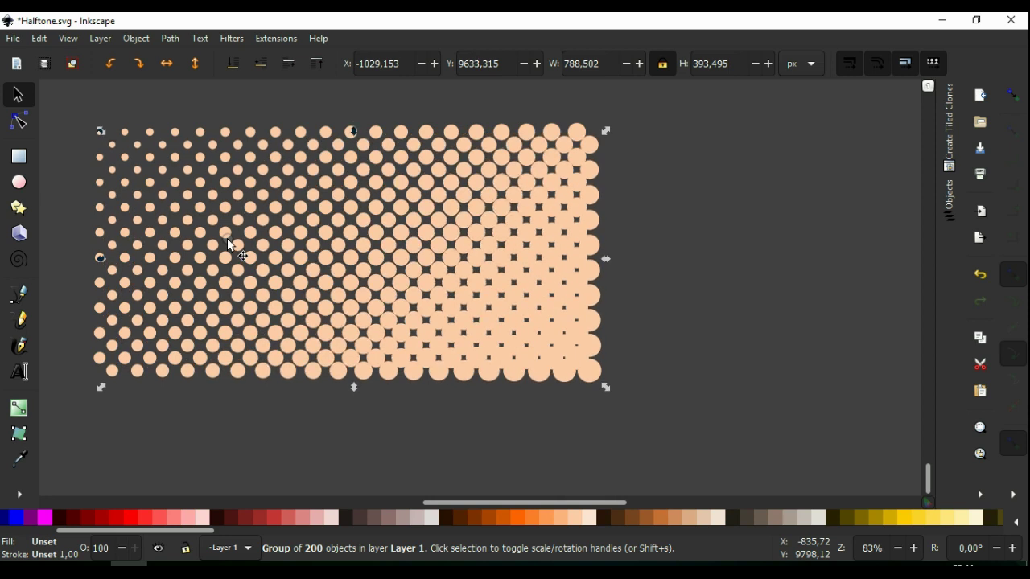
{"action": "key", "text": "Down"}
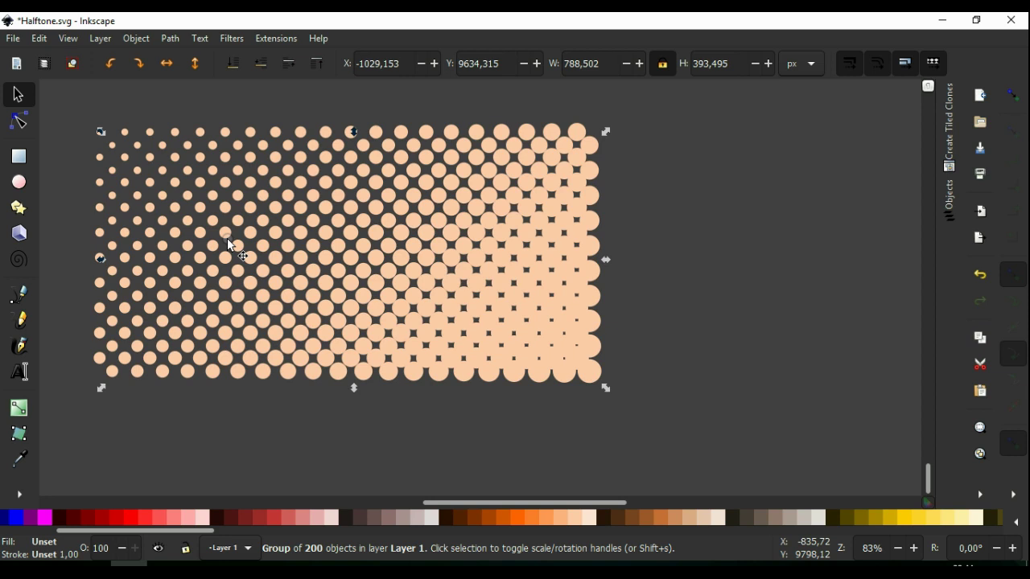
{"action": "key", "text": "Right"}
{"action": "key", "text": "Left"}
{"action": "key", "text": "Left"}
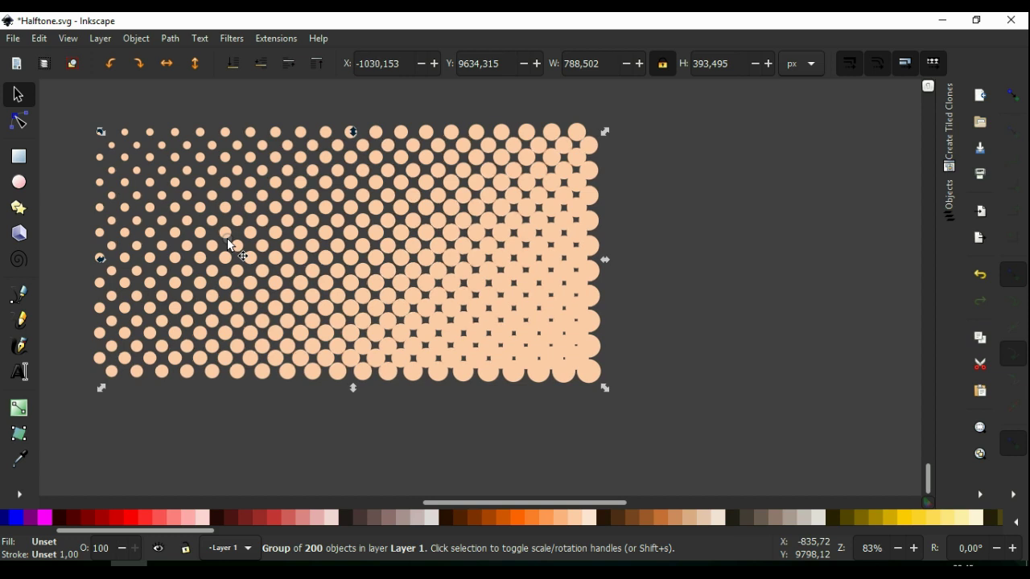
{"action": "key", "text": "Right"}
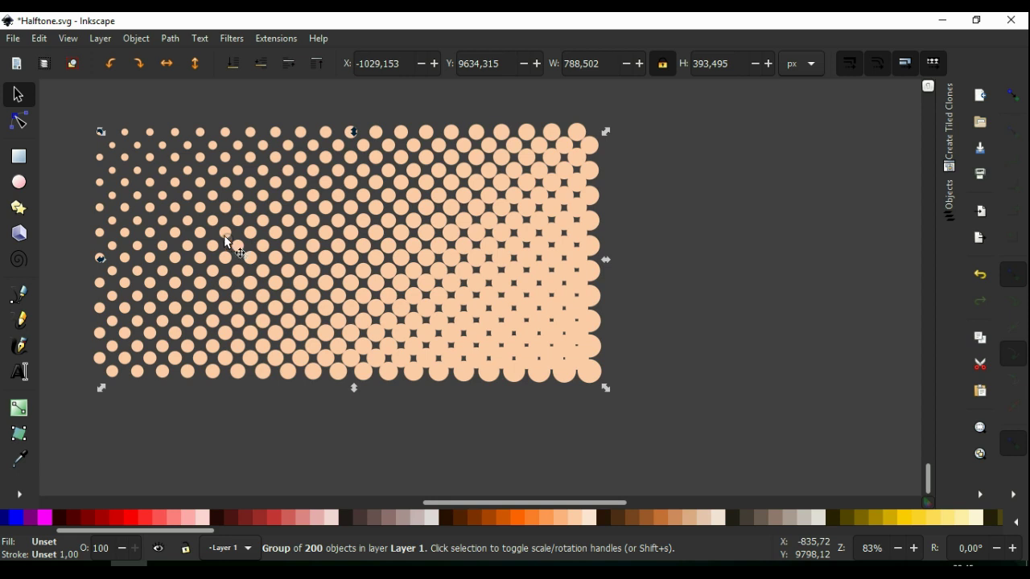
Step: Select both overlapping dot grids and group them into one
{"action": "left_click", "coordinate": [60, 105]}
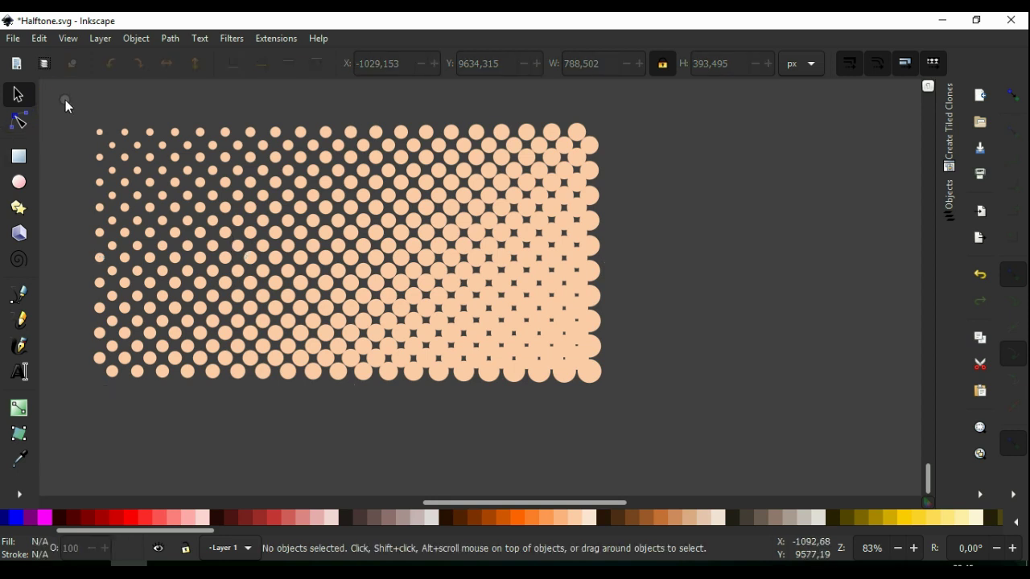
{"action": "left_click", "coordinate": [644, 405]}
{"action": "key", "text": "ctrl+a"}
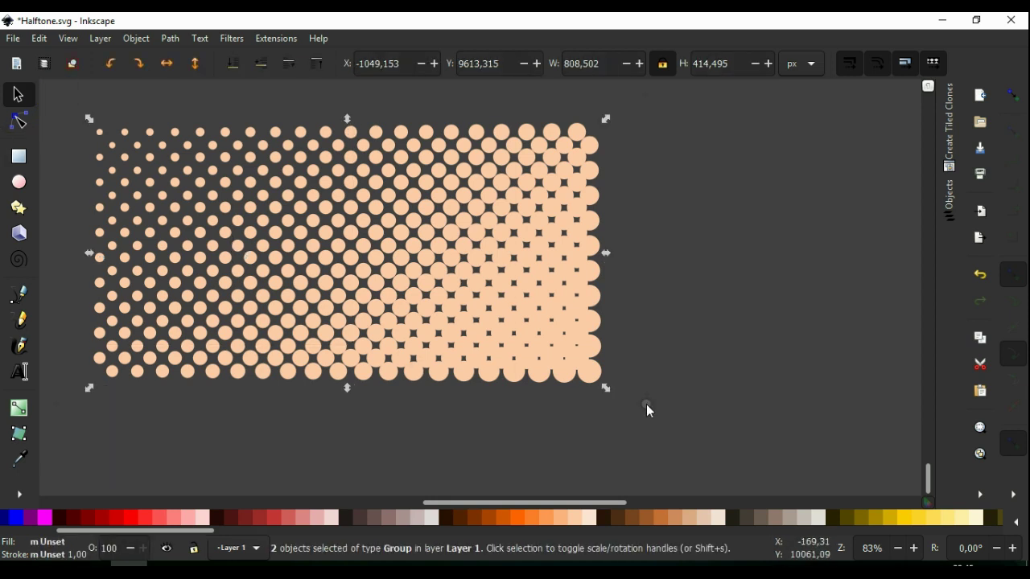
{"action": "left_click", "coordinate": [135, 37]}
{"action": "left_click", "coordinate": [196, 149]}
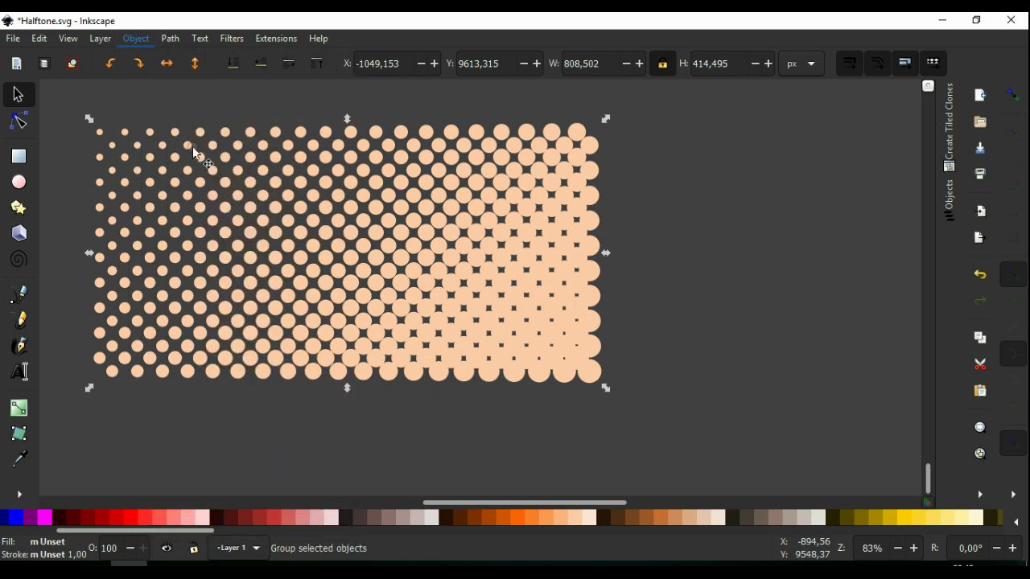
{"action": "left_click", "coordinate": [23, 160]}
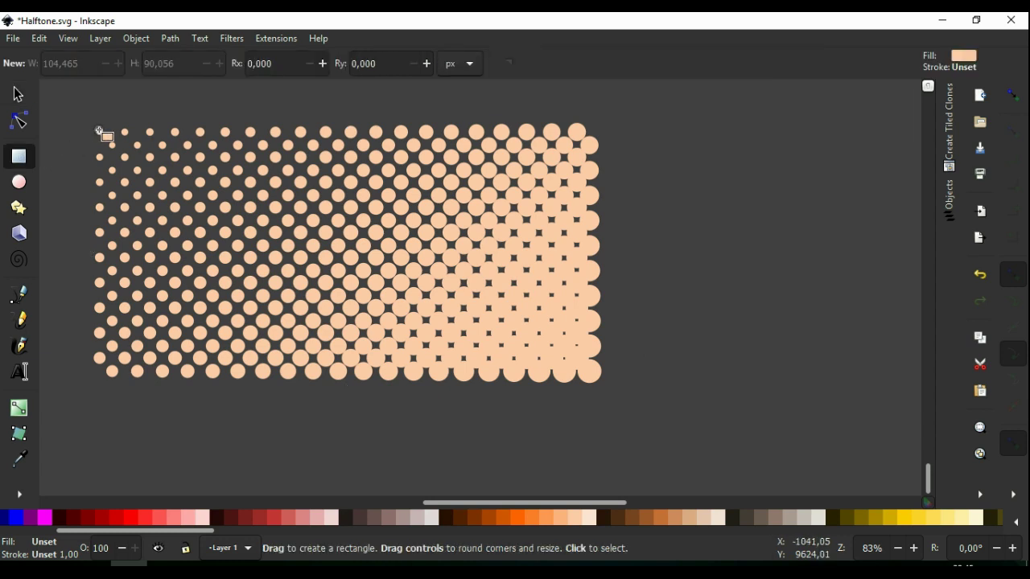
Step: Draw a rectangle over the whole dot pattern and fill it light orange
{"action": "left_click_drag", "start_coordinate": [99, 130], "coordinate": [594, 368]}
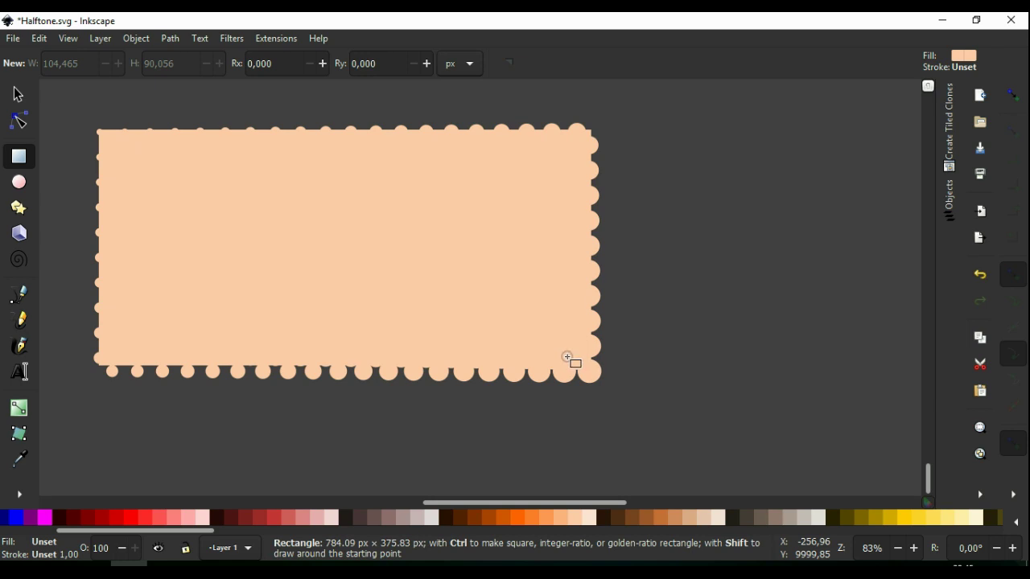
{"action": "left_click_drag", "start_coordinate": [593, 369], "coordinate": [593, 367]}
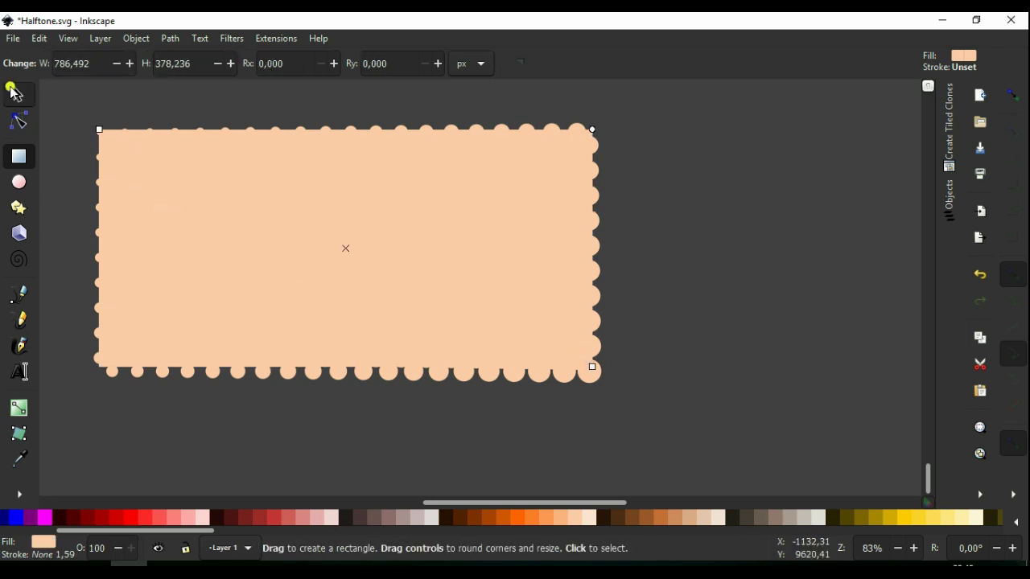
{"action": "left_click", "coordinate": [16, 94]}
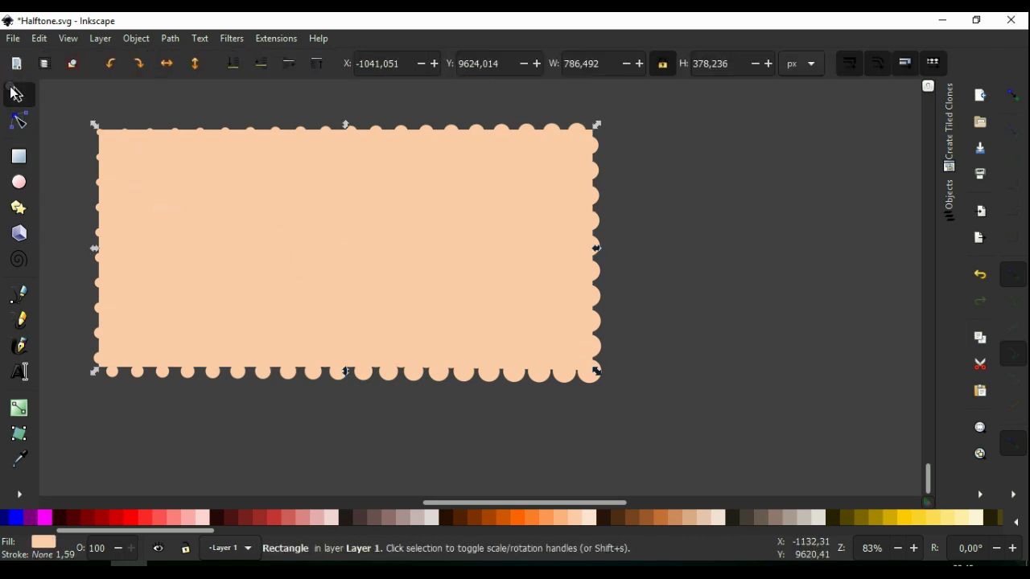
{"action": "left_click", "coordinate": [663, 519]}
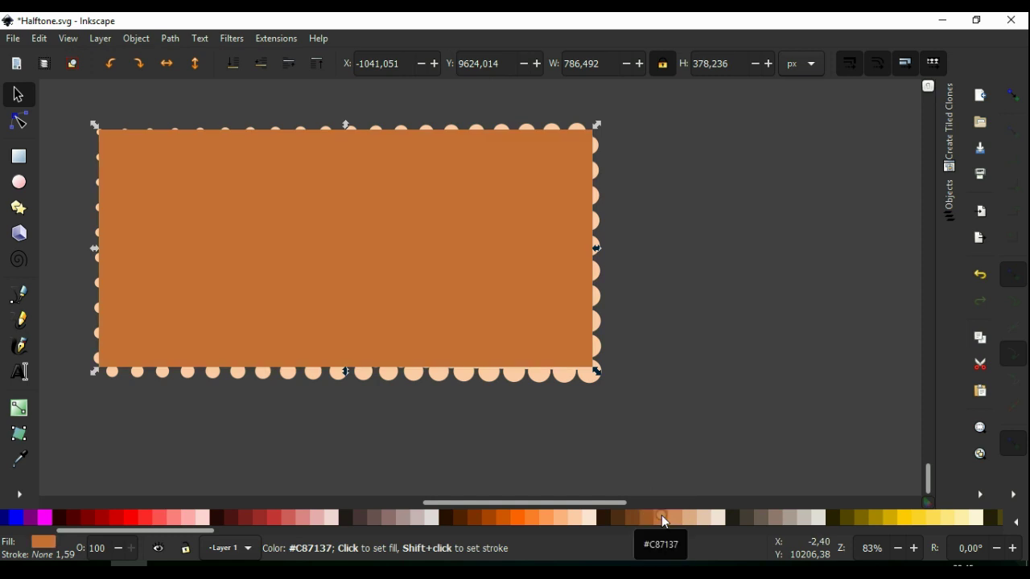
{"action": "left_click", "coordinate": [535, 515]}
{"action": "left_click", "coordinate": [547, 518]}
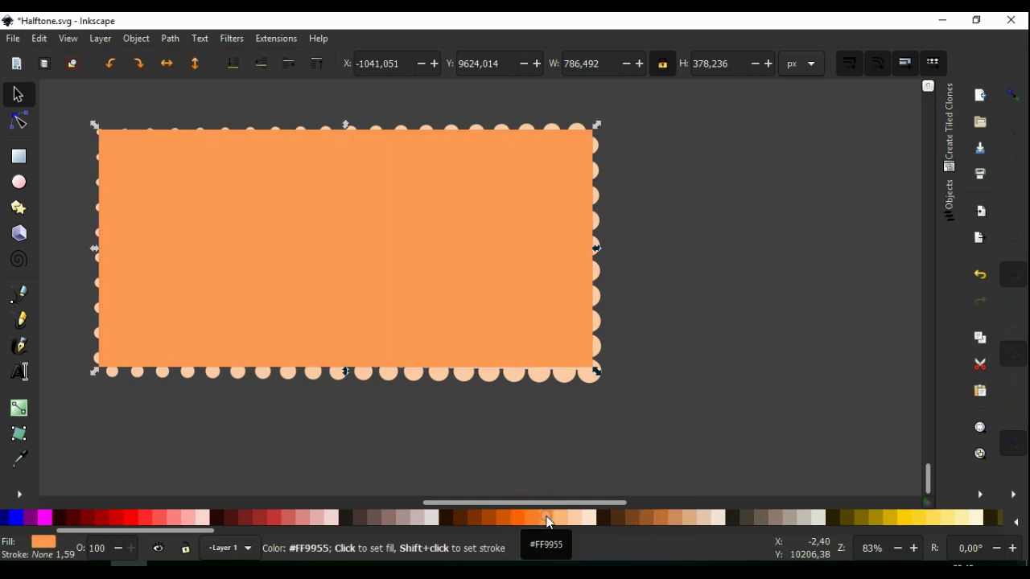
Step: Lower the orange rectangle one step behind the dots and stretch its bottom edge slightly taller
{"action": "left_click", "coordinate": [259, 69]}
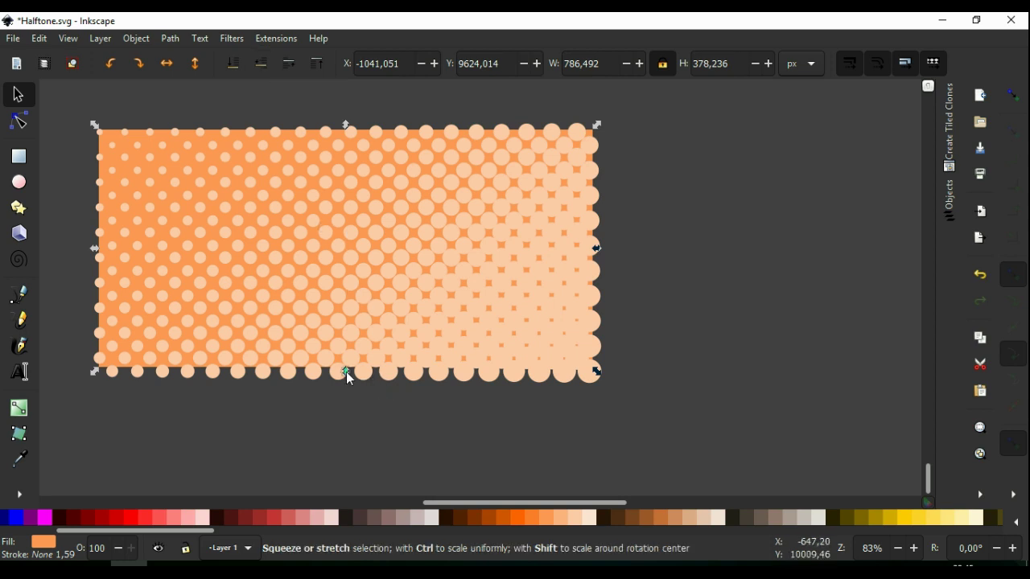
{"action": "left_click_drag", "start_coordinate": [344, 370], "coordinate": [341, 375]}
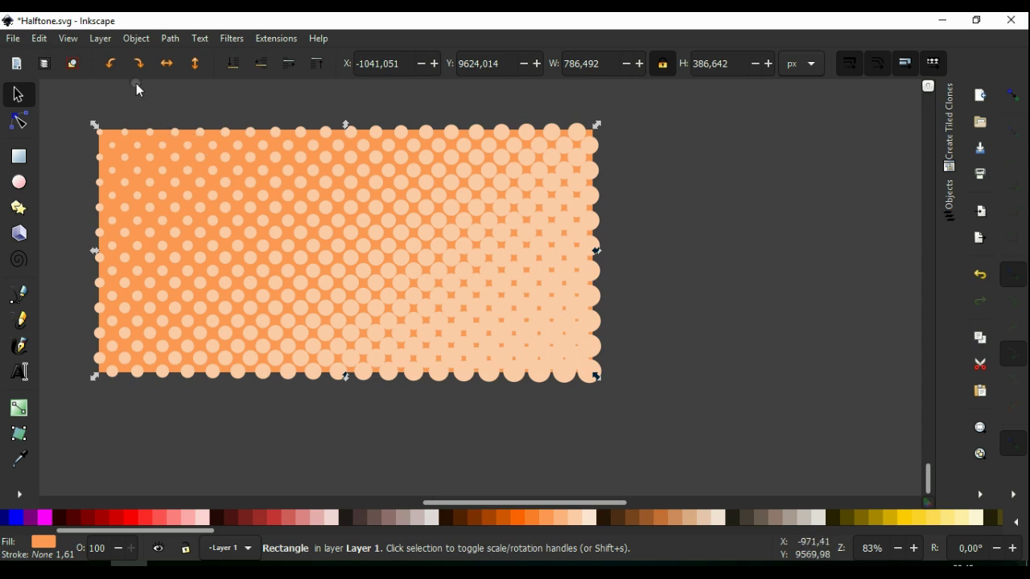
{"action": "left_click", "coordinate": [130, 40]}
Step: Duplicate the orange rectangle
{"action": "left_click", "coordinate": [130, 40]}
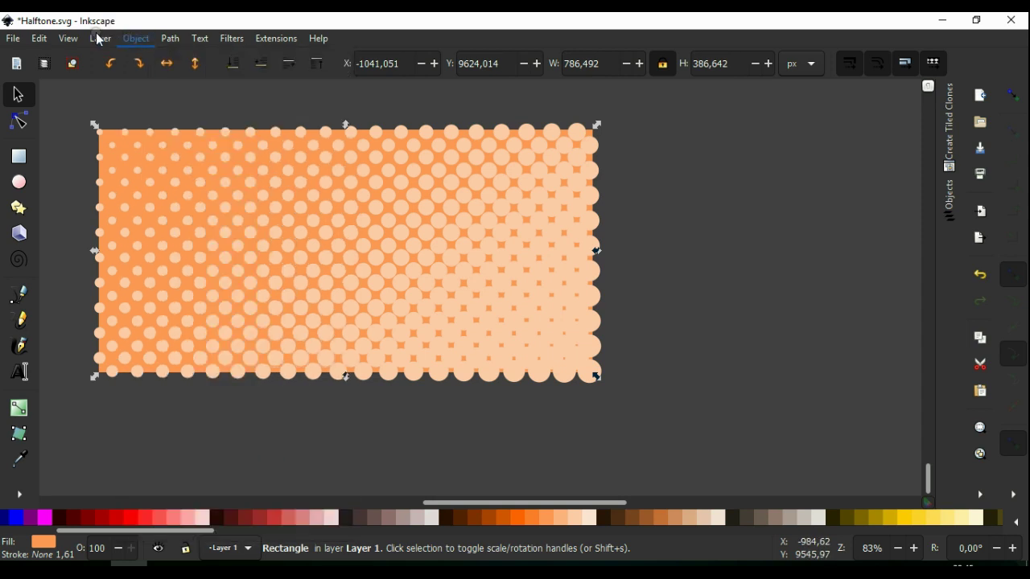
{"action": "left_click", "coordinate": [39, 39]}
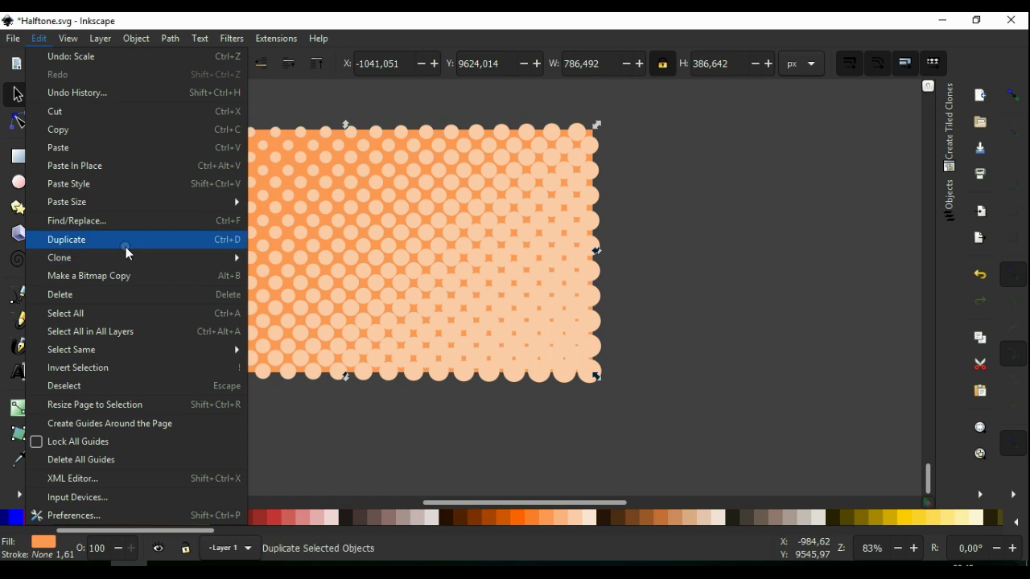
{"action": "left_click", "coordinate": [147, 243]}
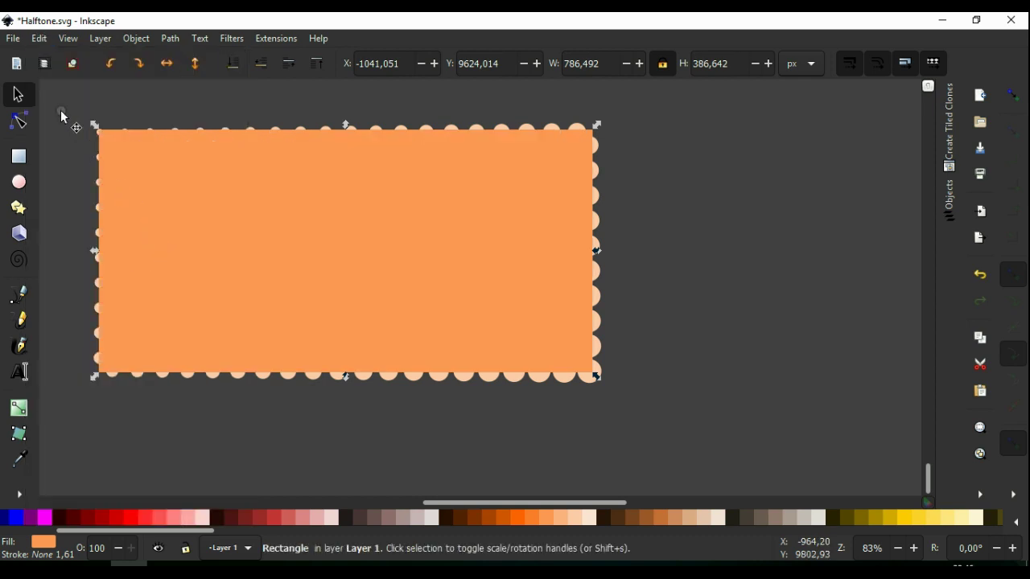
Step: Select the rectangles and dot group together and clip them to the rectangle
{"action": "left_click", "coordinate": [60, 109]}
{"action": "left_click_drag", "start_coordinate": [59, 99], "coordinate": [627, 393]}
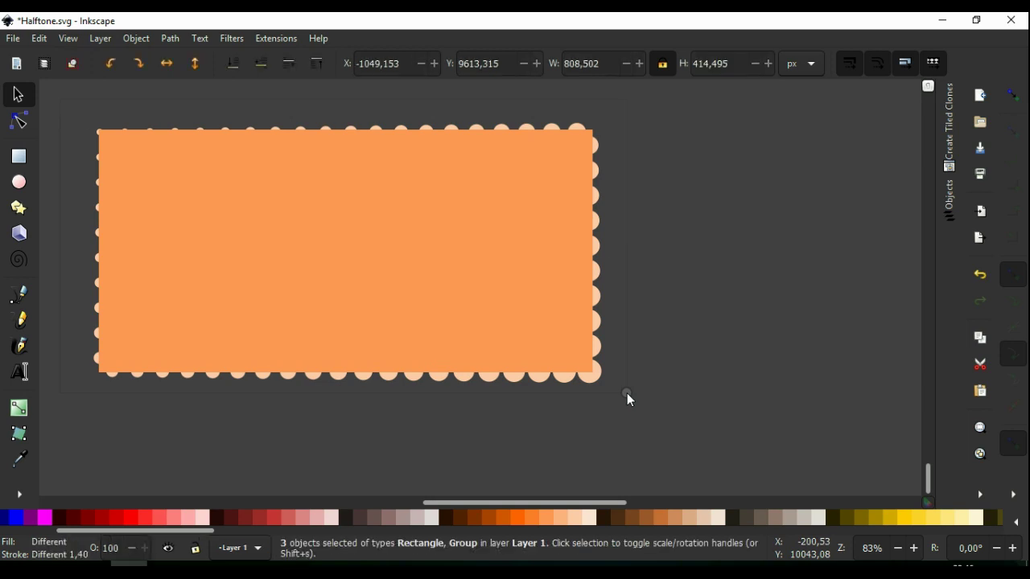
{"action": "left_click", "coordinate": [138, 44]}
{"action": "mouse_move", "coordinate": [233, 204]}
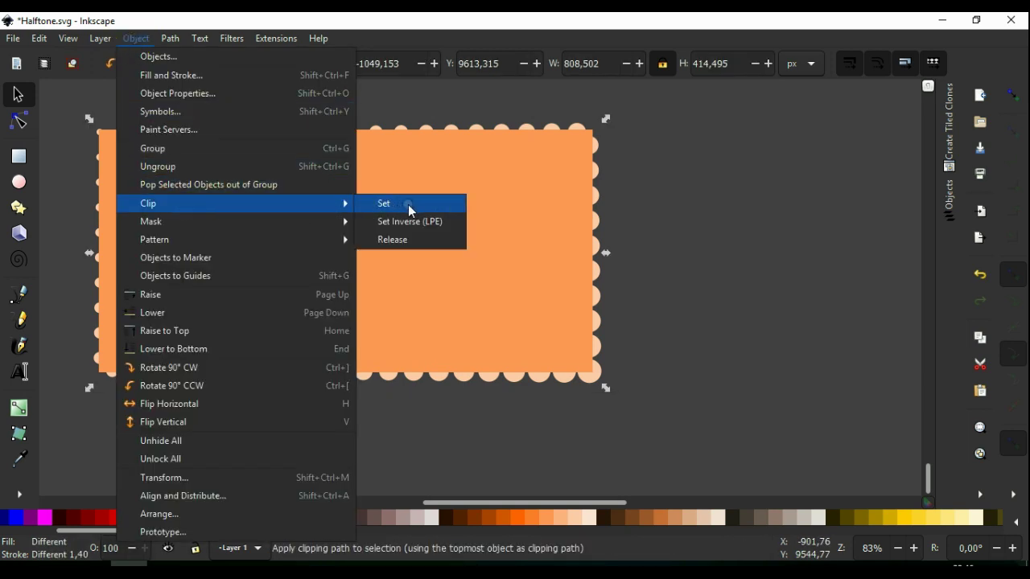
{"action": "left_click", "coordinate": [456, 206]}
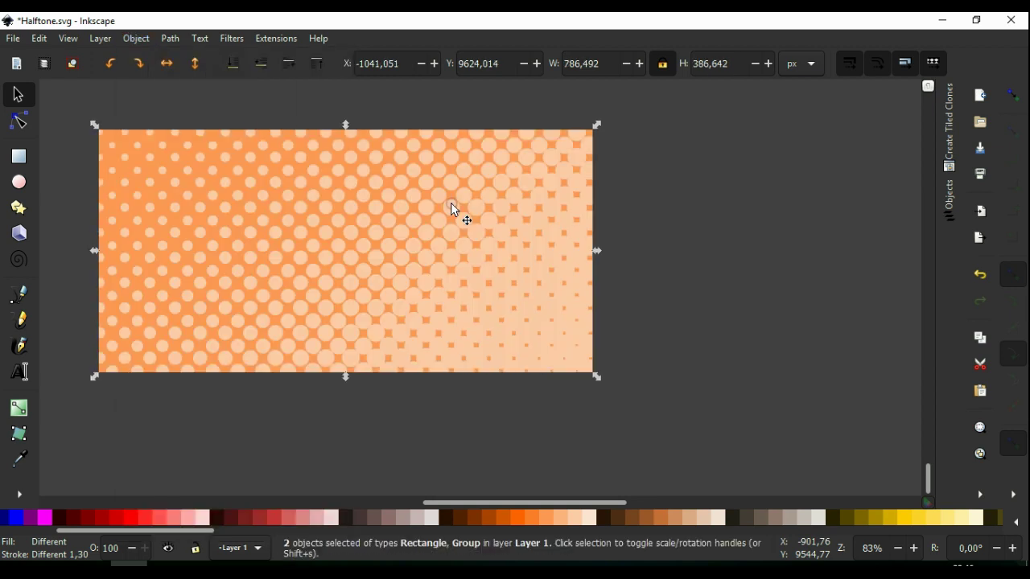
{"action": "left_click", "coordinate": [670, 285]}
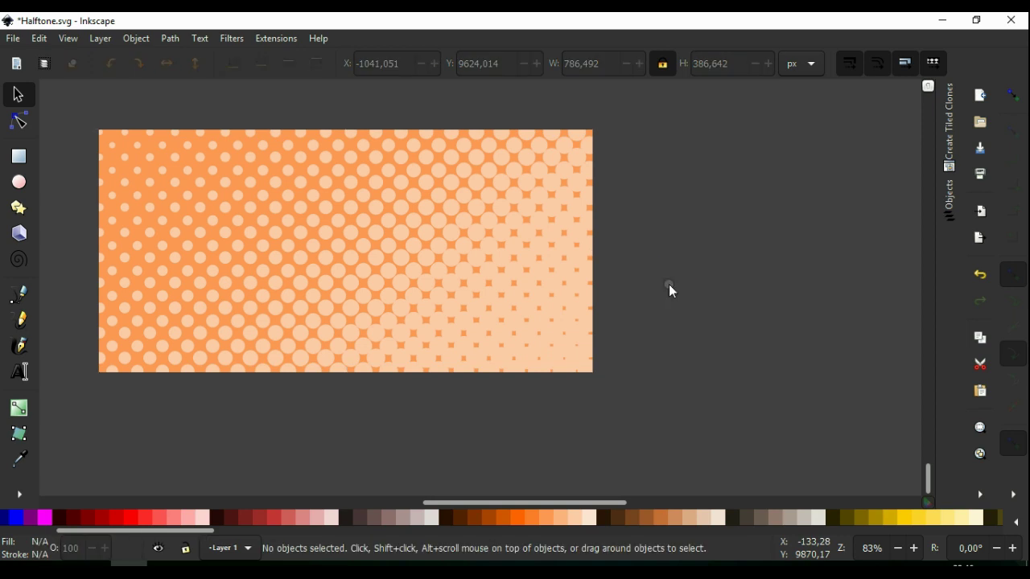